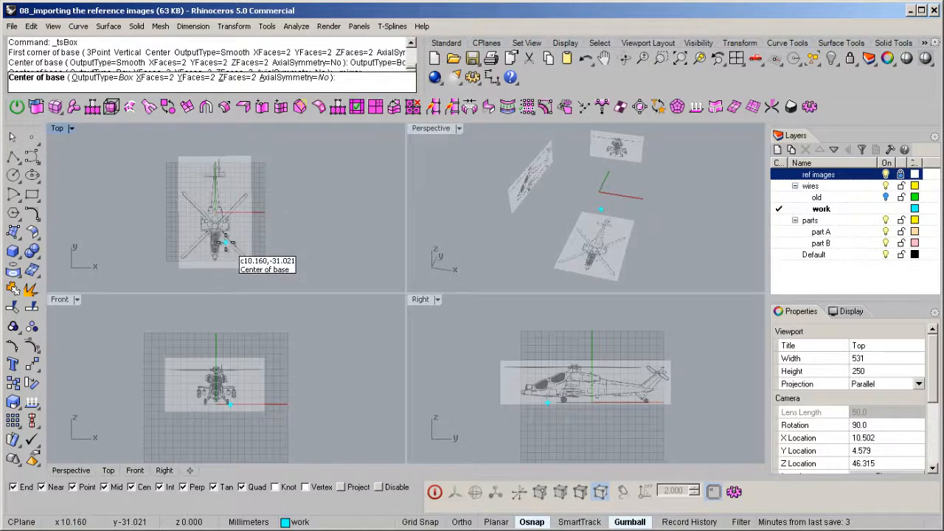
# Step: Centre the T-Splines box base on the origin and size it to the fuselage in the top view, about 8.5 by 76 mm
pyautogui.write('0')
pyautogui.press('Return')
pyautogui.scroll(3, 195, 247)
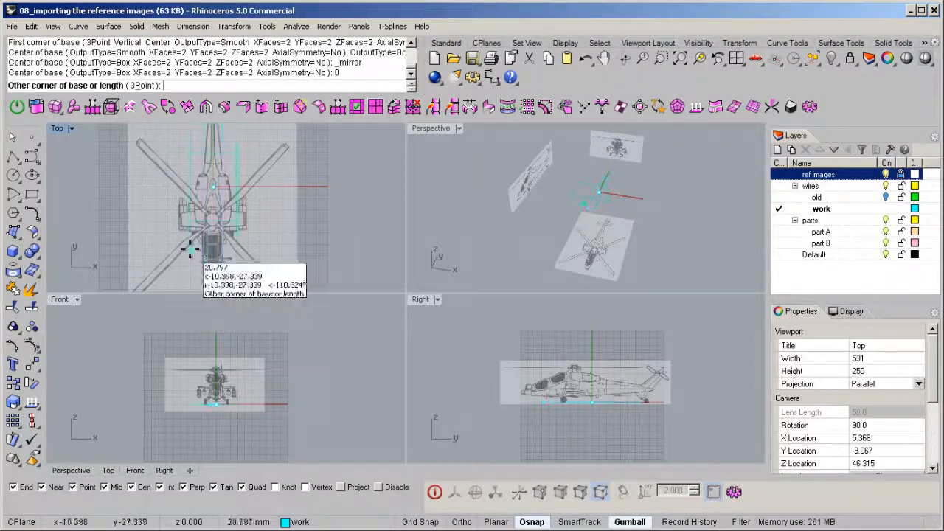
pyautogui.moveTo(195, 248); pyautogui.dragTo(197, 236, button='right')
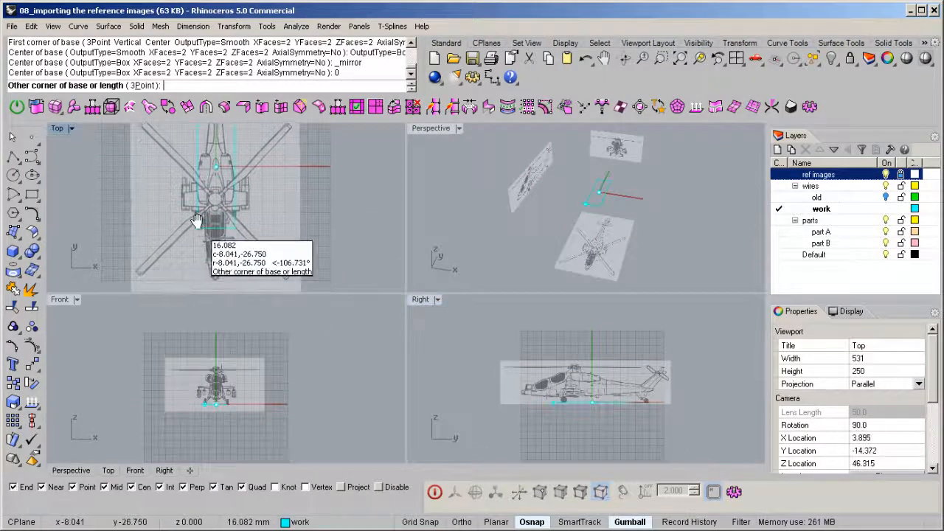
pyautogui.doubleClick(57, 129)
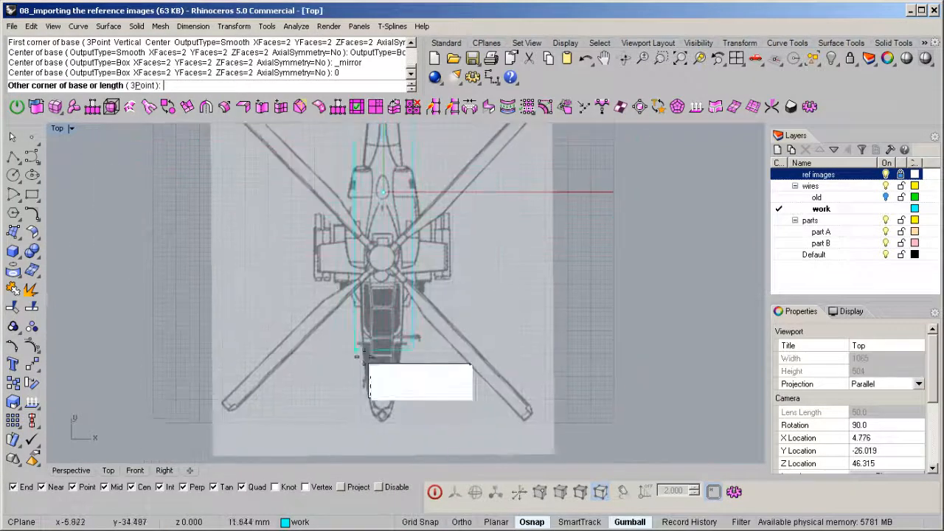
pyautogui.scroll(8, 382, 392)
pyautogui.scroll(-8, 421, 336)
pyautogui.scroll(2, 421, 286)
pyautogui.scroll(6, 426, 285)
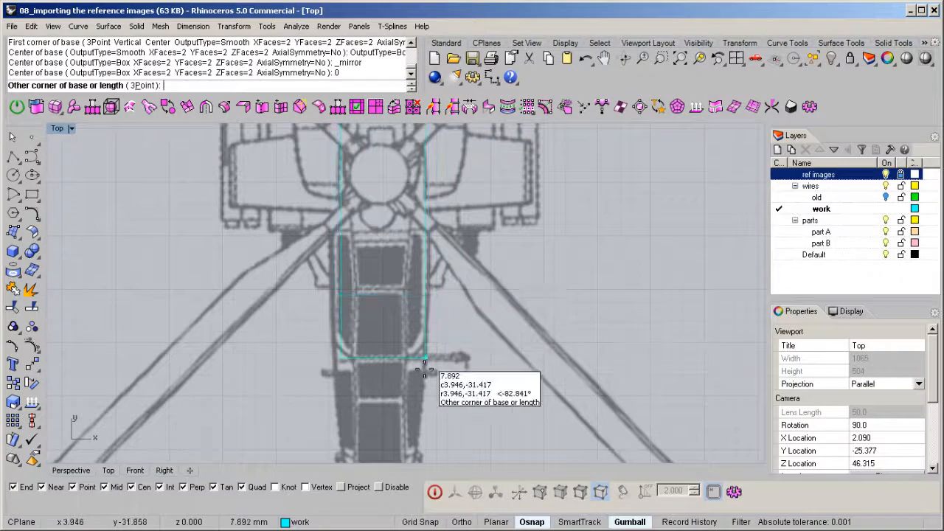
pyautogui.scroll(-6, 424, 387)
pyautogui.scroll(3, 421, 376)
pyautogui.scroll(-2, 402, 336)
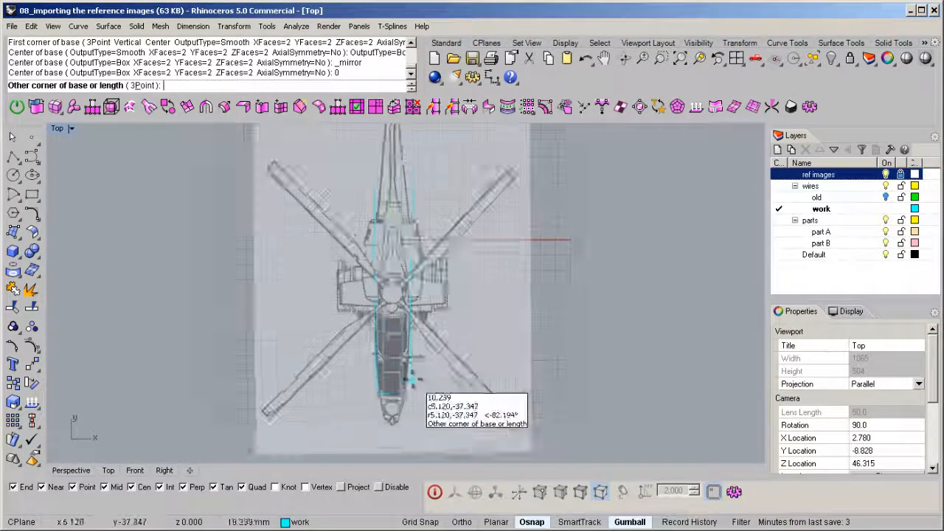
pyautogui.scroll(3, 410, 387)
pyautogui.click(406, 382)
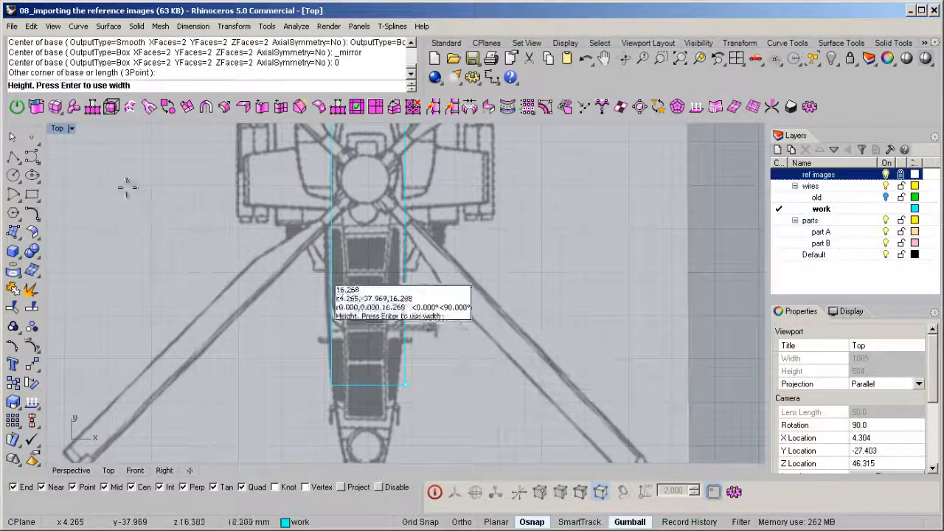
# Step: Set the box height to about 21 mm in the side view, matching the upper edge of the fuselage below the rotor mast
pyautogui.doubleClick(57, 129)
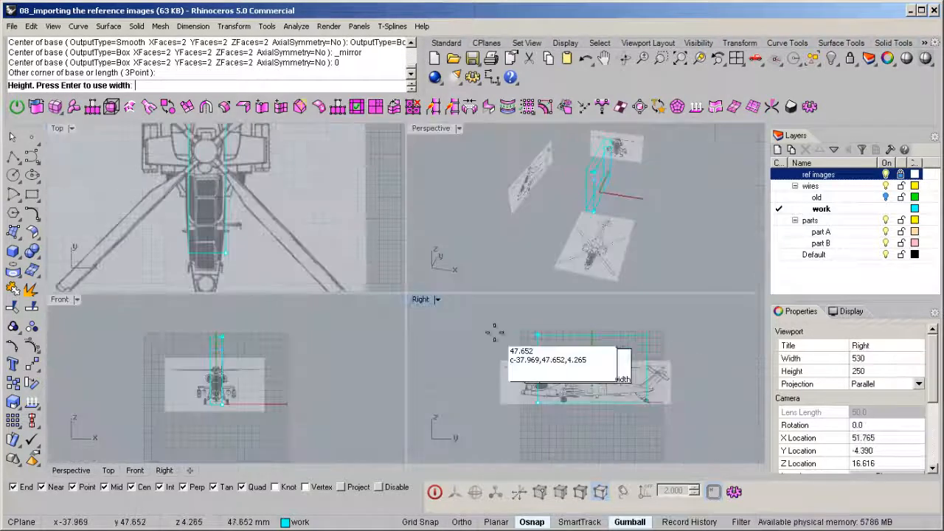
pyautogui.scroll(5, 568, 380)
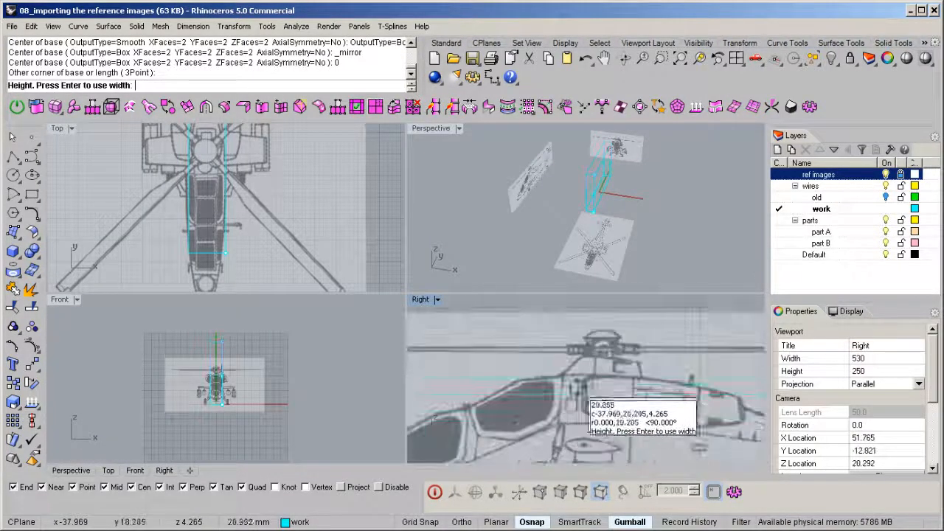
pyautogui.doubleClick(422, 300)
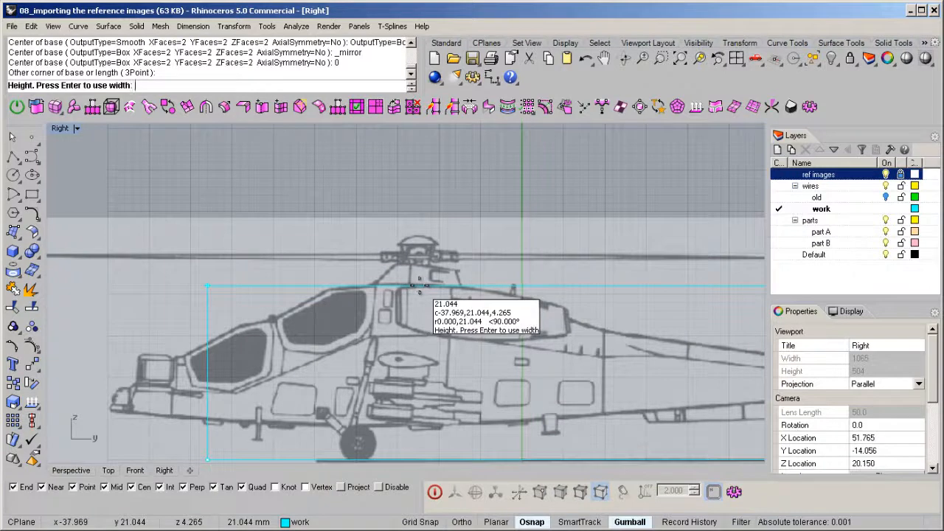
pyautogui.click(417, 287)
pyautogui.scroll(-3, 386, 330)
pyautogui.scroll(-5, 386, 330)
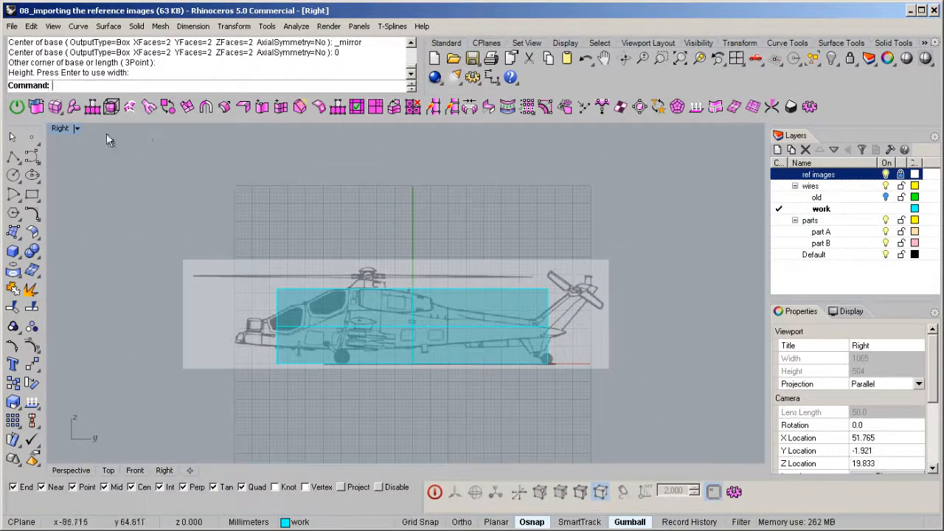
# Step: Select the new box in the perspective view and turn on T-Splines edit mode
pyautogui.doubleClick(54, 129)
pyautogui.moveTo(424, 162); pyautogui.dragTo(514, 211, button='right')
pyautogui.click(624, 222)
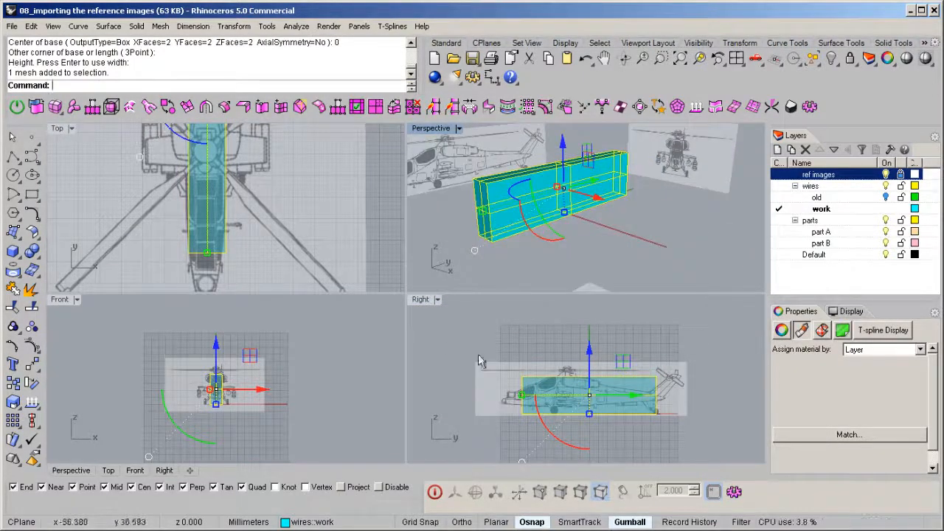
pyautogui.click(434, 492)
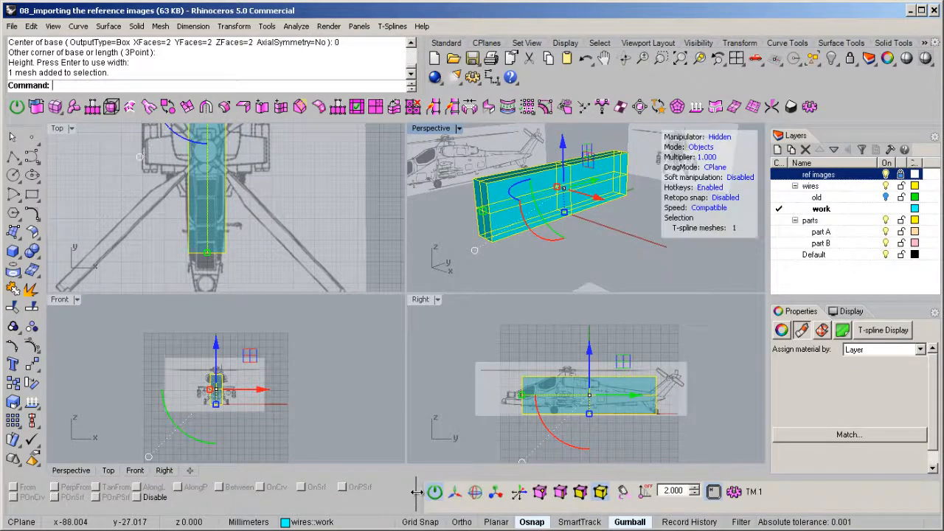
# Step: Compare the box's smooth and box display modes in the maximized right view, finishing in box mode
pyautogui.doubleClick(413, 301)
pyautogui.moveTo(397, 344); pyautogui.dragTo(372, 342, button='right')
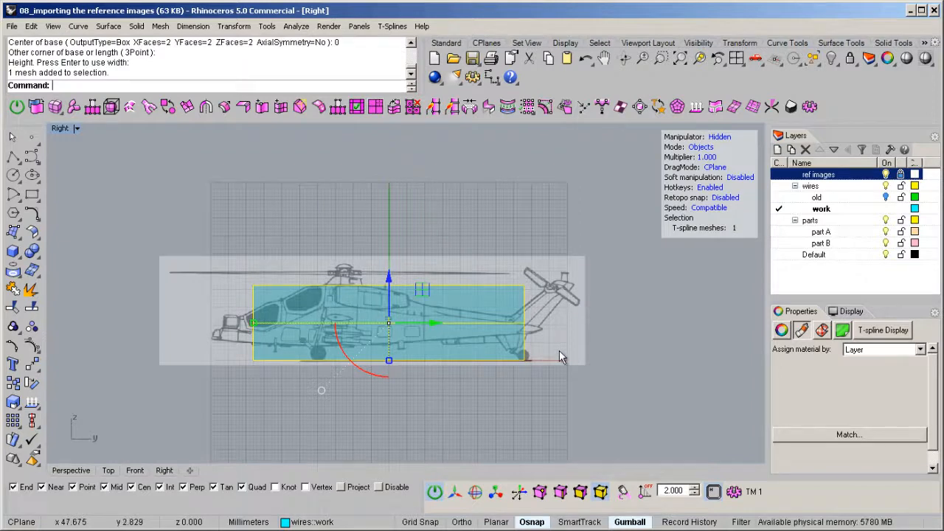
pyautogui.press('Tab')
pyautogui.press('Tab')
pyautogui.press('Tab')
pyautogui.press('Tab')
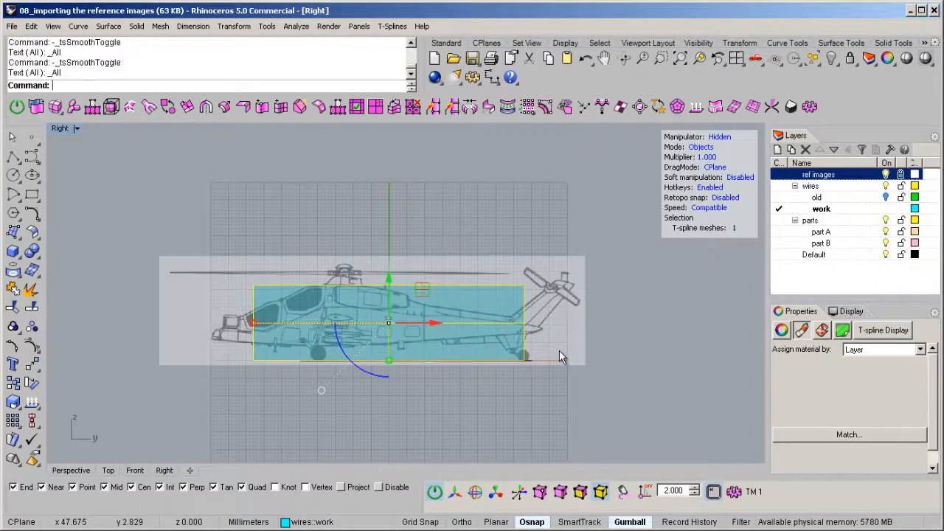
pyautogui.press('Tab')
pyautogui.press('Tab')
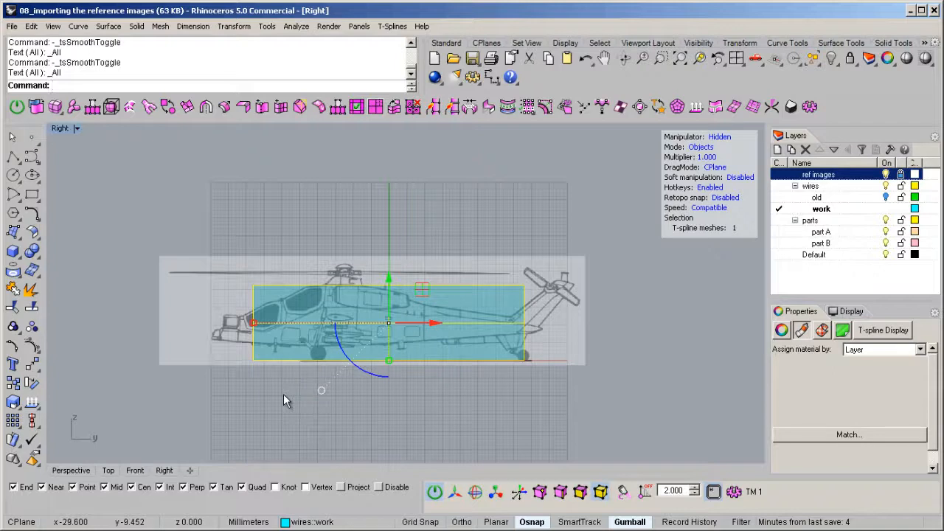
# Step: Raise the bottom row of box vertices to the underside of the fuselage in the right view
pyautogui.press('1')
pyautogui.moveTo(118, 413); pyautogui.dragTo(644, 341)
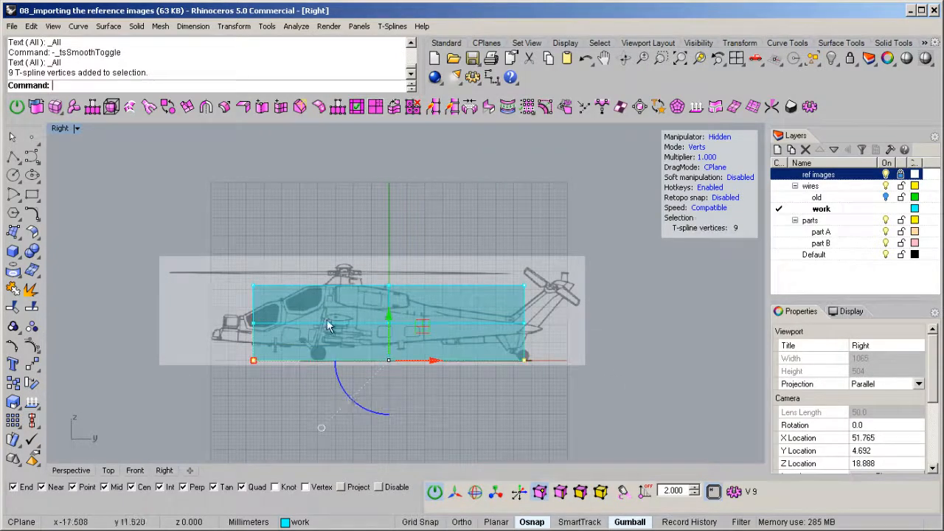
pyautogui.scroll(3, 320, 358)
pyautogui.scroll(2, 319, 358)
pyautogui.moveTo(520, 344); pyautogui.dragTo(515, 302)
pyautogui.scroll(-3, 423, 334)
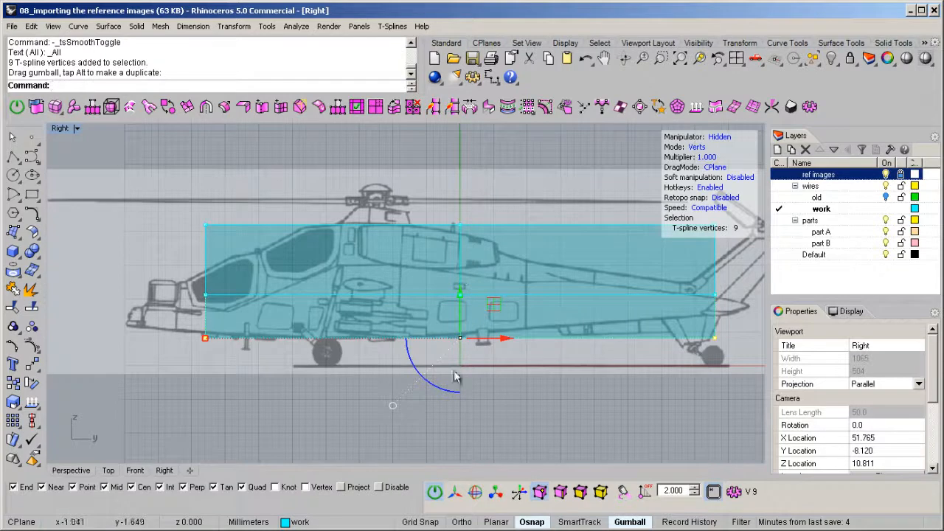
# Step: Turn off the Gumball and switch to the T-Splines Translate manipulator for the box's front vertices
pyautogui.click(636, 522)
pyautogui.moveTo(310, 346); pyautogui.dragTo(316, 366, button='right')
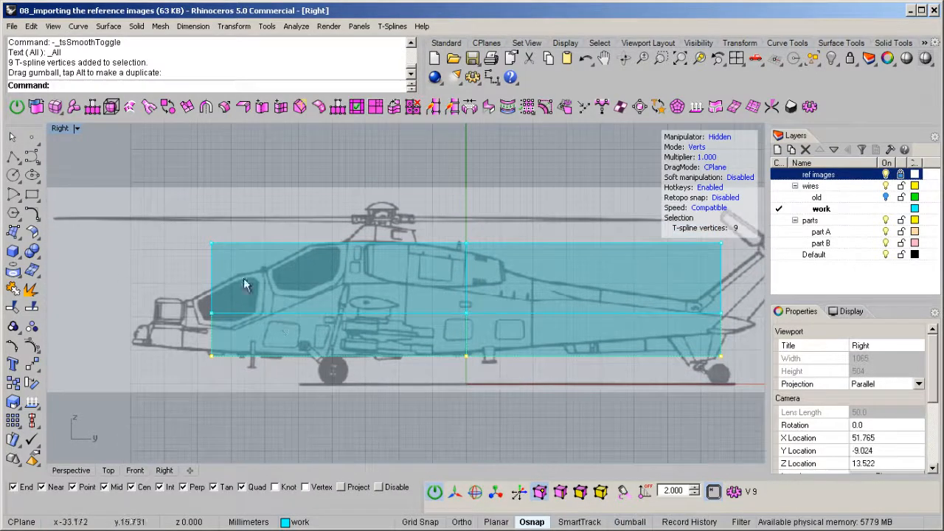
pyautogui.moveTo(177, 222); pyautogui.dragTo(196, 225, button='right')
pyautogui.moveTo(198, 231); pyautogui.dragTo(326, 434)
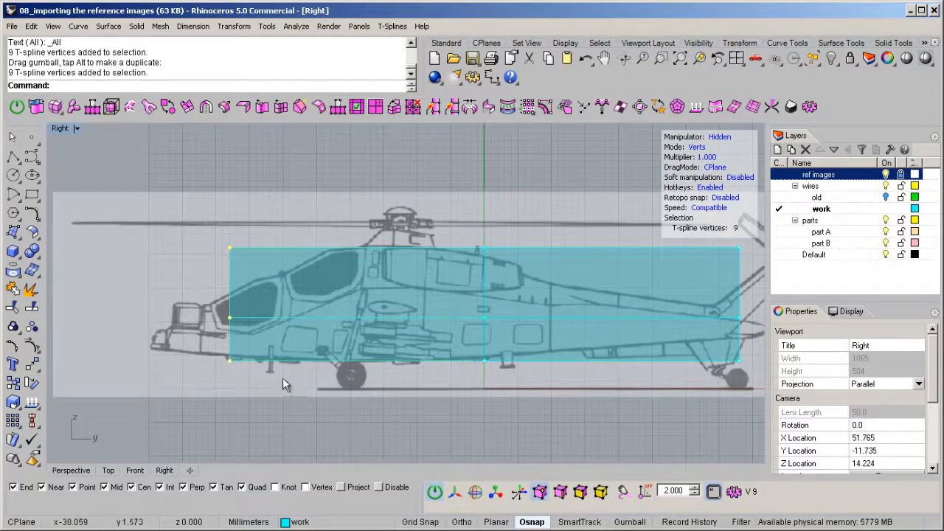
pyautogui.press('w')
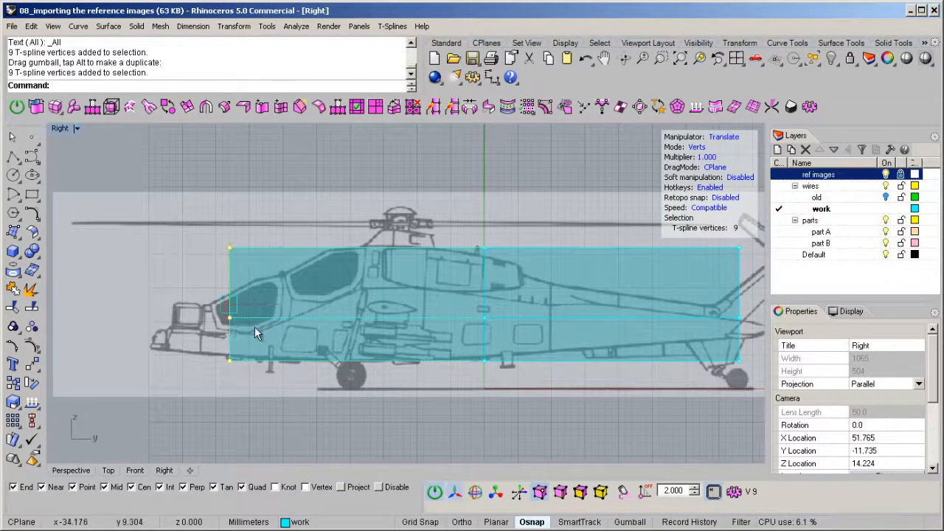
# Step: Move the front vertices horizontally back to the rear edge of the rear cockpit window
pyautogui.moveTo(280, 309); pyautogui.dragTo(380, 313)
pyautogui.scroll(5, 353, 260)
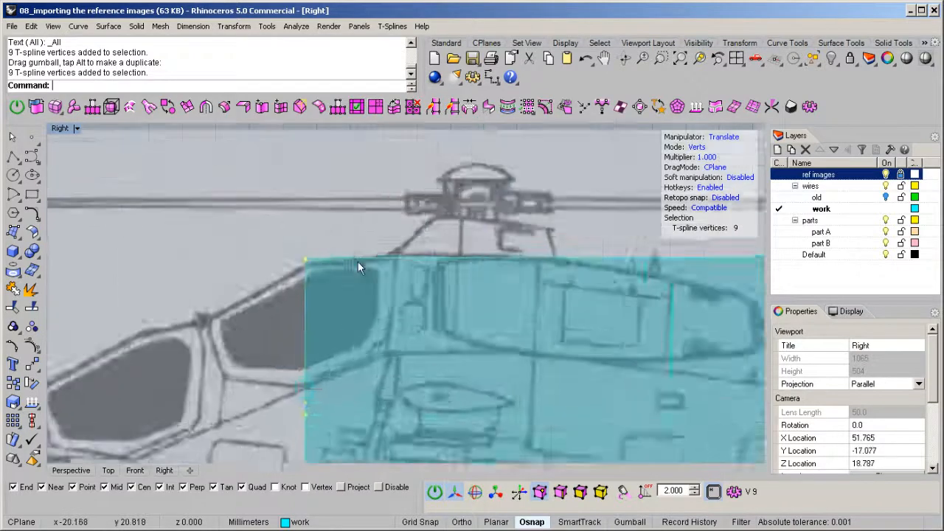
pyautogui.scroll(-4, 290, 274)
pyautogui.scroll(1, 292, 284)
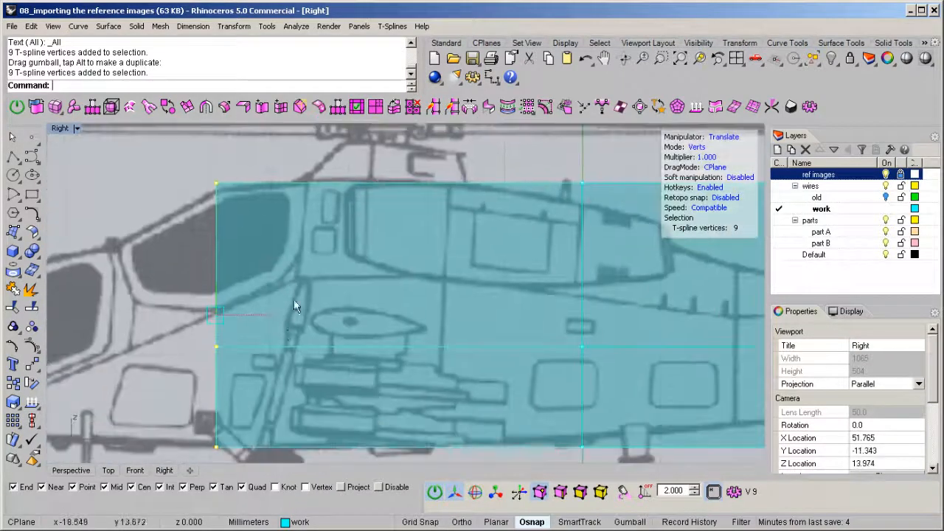
pyautogui.moveTo(259, 316); pyautogui.dragTo(353, 309)
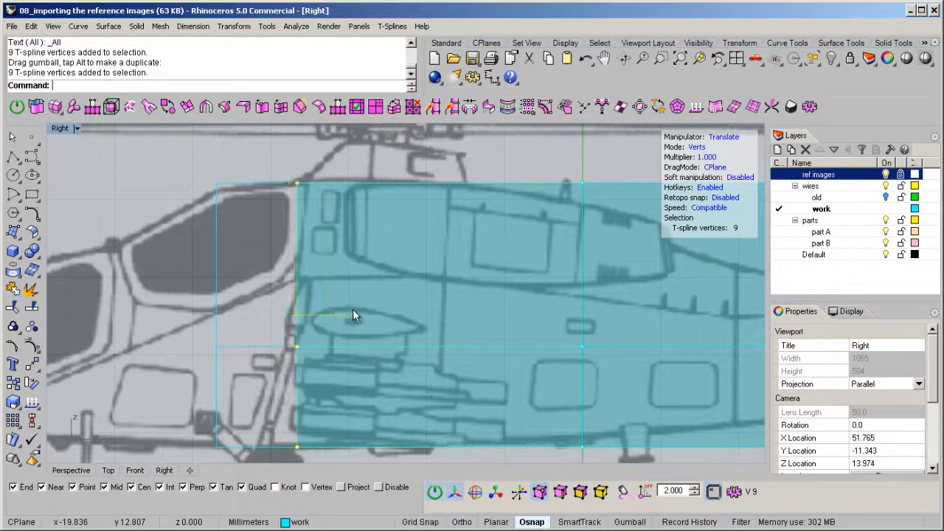
# Step: Move the middle column of box vertices forward, close behind the front column and beneath the rotor mast
pyautogui.scroll(-3, 307, 271)
pyautogui.scroll(-3, 307, 271)
pyautogui.moveTo(507, 329); pyautogui.dragTo(456, 329, button='right')
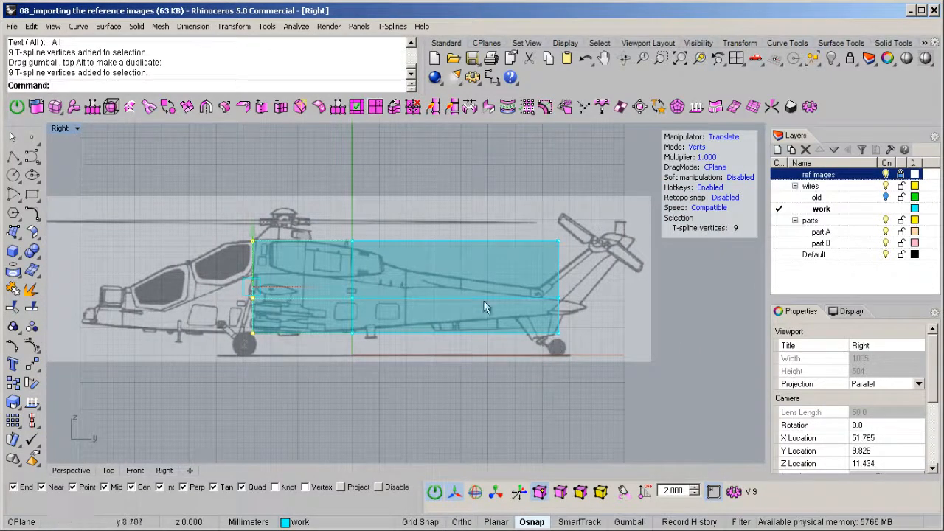
pyautogui.moveTo(277, 187); pyautogui.dragTo(440, 407)
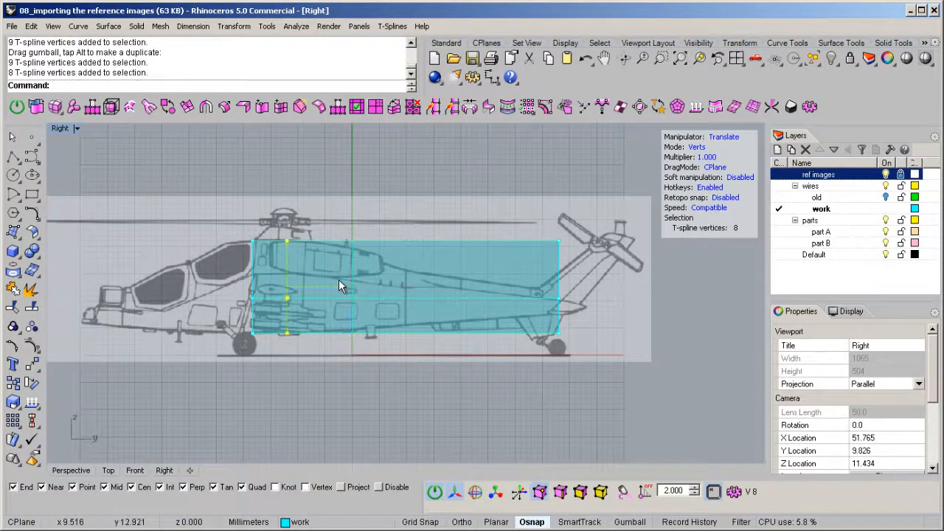
# Step: Move the tail-end column of box vertices forward to the rear edge of the rotor mast fairing
pyautogui.moveTo(480, 192); pyautogui.dragTo(660, 405)
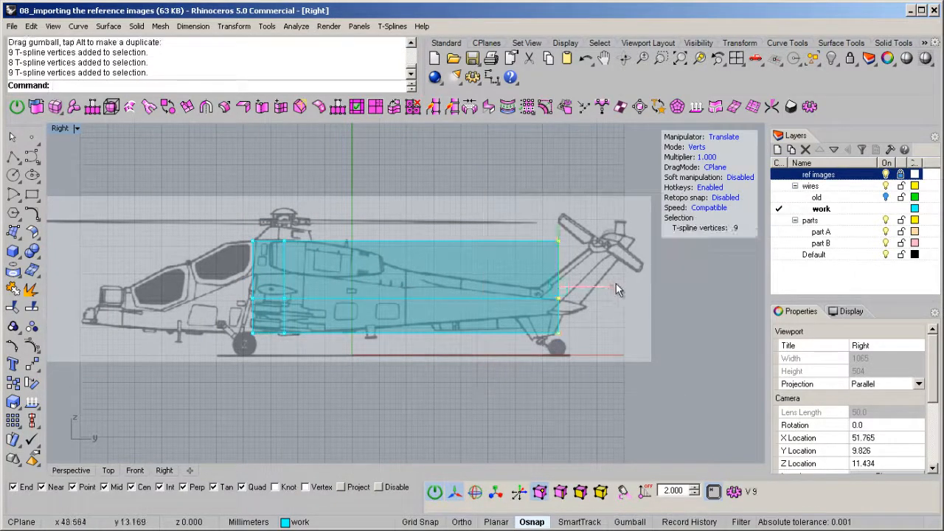
pyautogui.click(612, 278)
pyautogui.moveTo(504, 188); pyautogui.dragTo(614, 380)
pyautogui.moveTo(612, 294); pyautogui.dragTo(368, 306)
pyautogui.scroll(5, 325, 247)
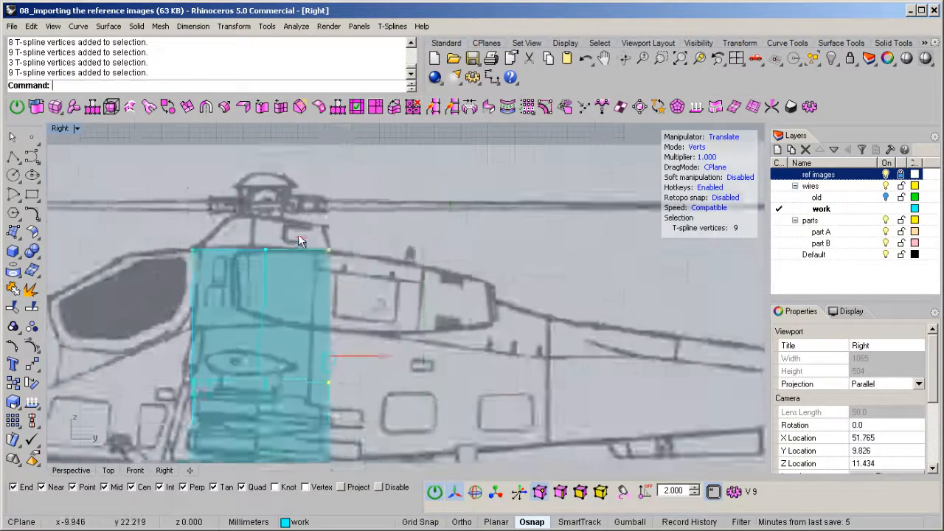
pyautogui.scroll(4, 334, 255)
pyautogui.scroll(-5, 198, 268)
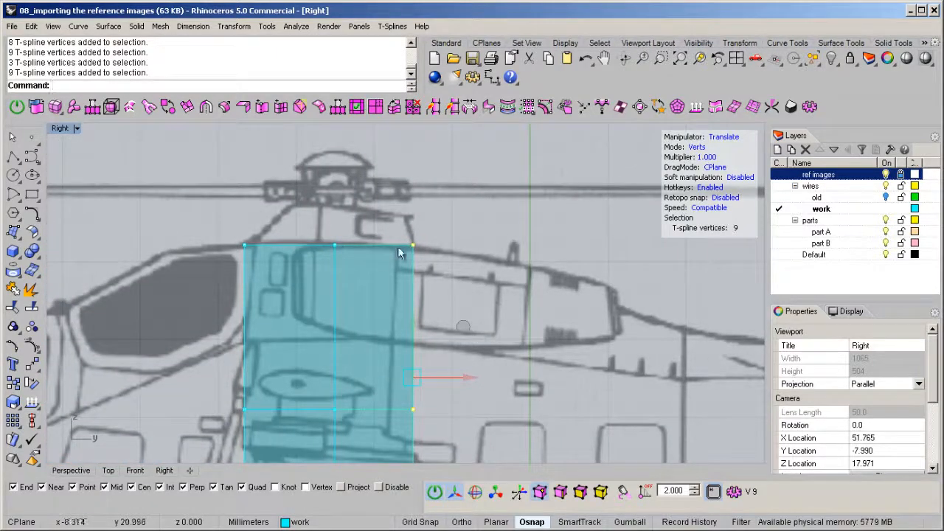
pyautogui.scroll(-4, 332, 232)
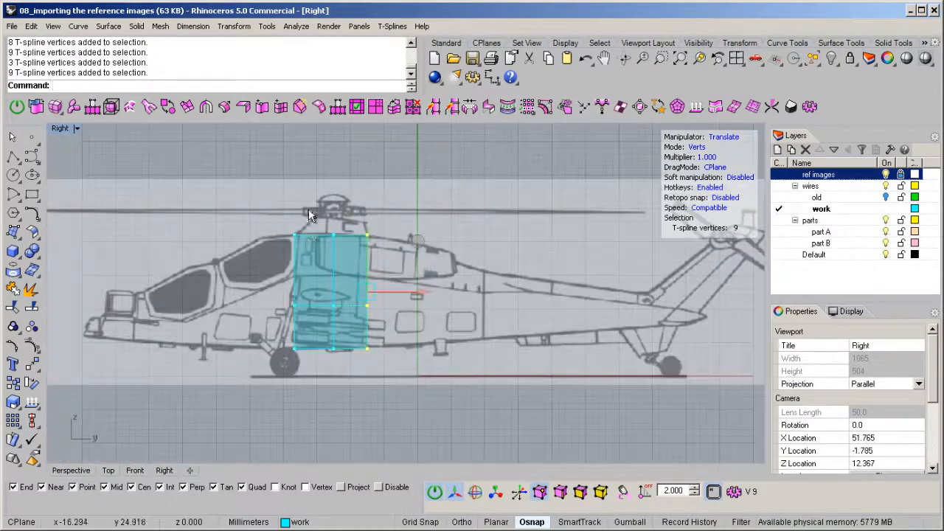
# Step: Move the middle and rear vertex columns forward together, and adjust the middle column so it sits roughly midway along the box
pyautogui.moveTo(315, 219); pyautogui.dragTo(428, 358)
pyautogui.scroll(10, 363, 283)
pyautogui.moveTo(386, 310); pyautogui.dragTo(331, 311)
pyautogui.scroll(-5, 290, 247)
pyautogui.moveTo(238, 169); pyautogui.dragTo(284, 416)
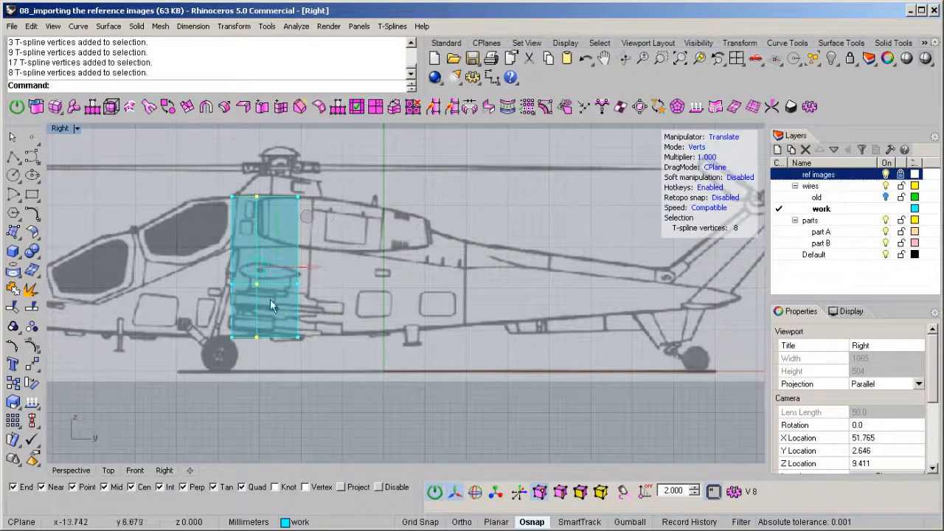
pyautogui.moveTo(306, 266); pyautogui.dragTo(312, 266)
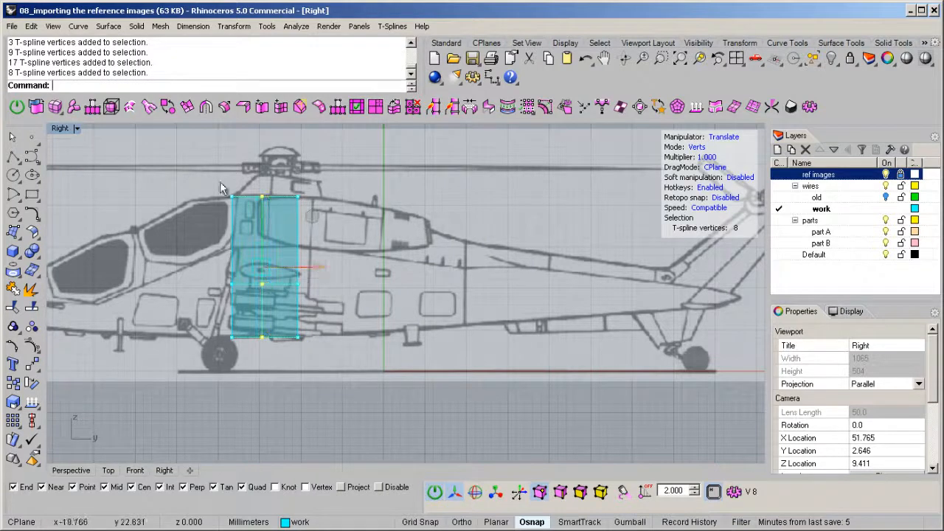
# Step: Extrude the box's four front faces forward past the front edge of the rear cockpit window
pyautogui.moveTo(174, 146); pyautogui.dragTo(250, 410)
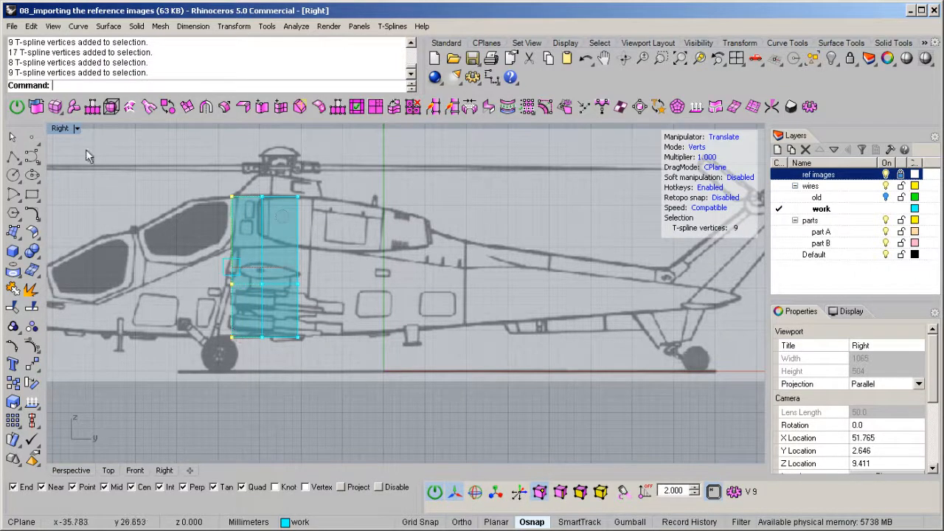
pyautogui.doubleClick(58, 129)
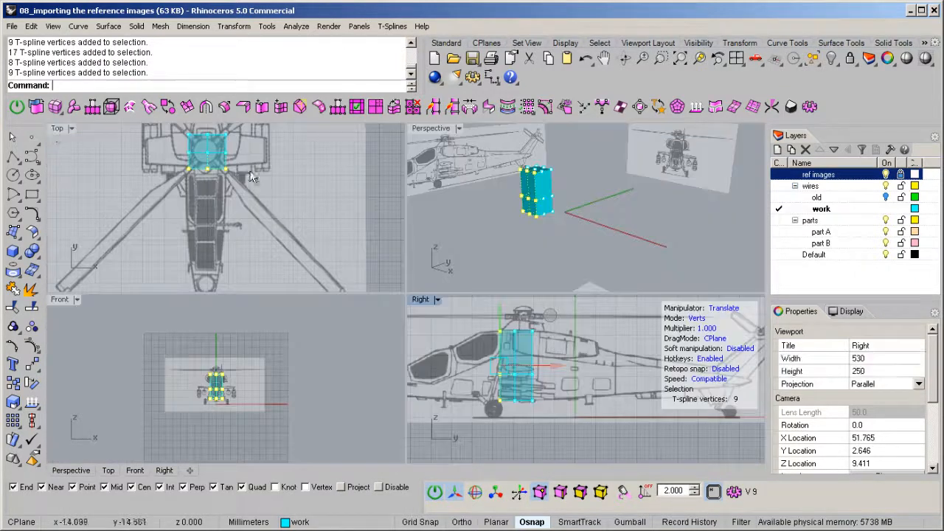
pyautogui.doubleClick(447, 132)
pyautogui.moveTo(394, 212); pyautogui.dragTo(375, 313, button='right')
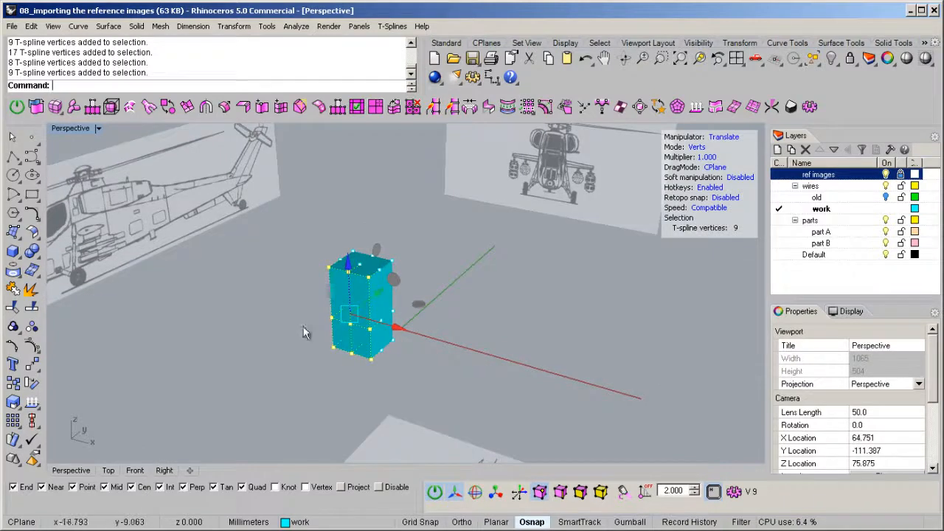
pyautogui.moveTo(344, 356); pyautogui.dragTo(344, 365, button='right')
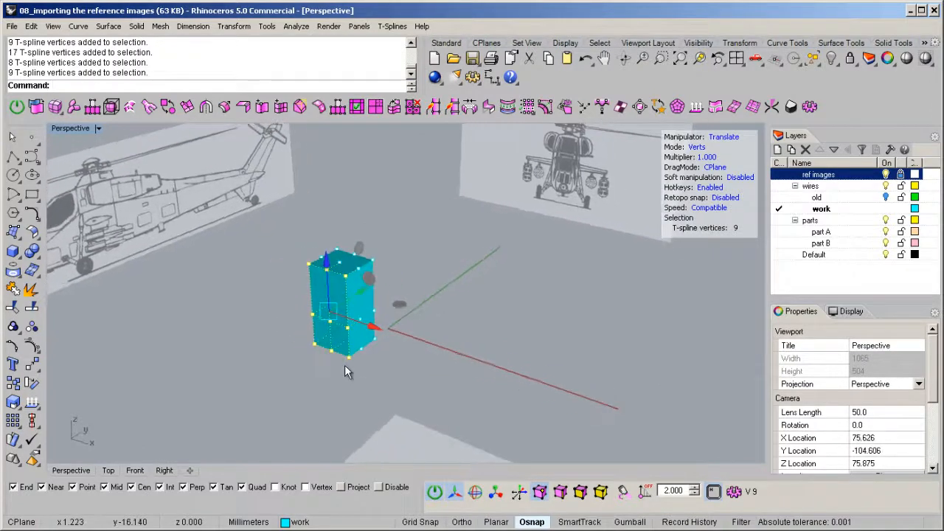
pyautogui.press('d')
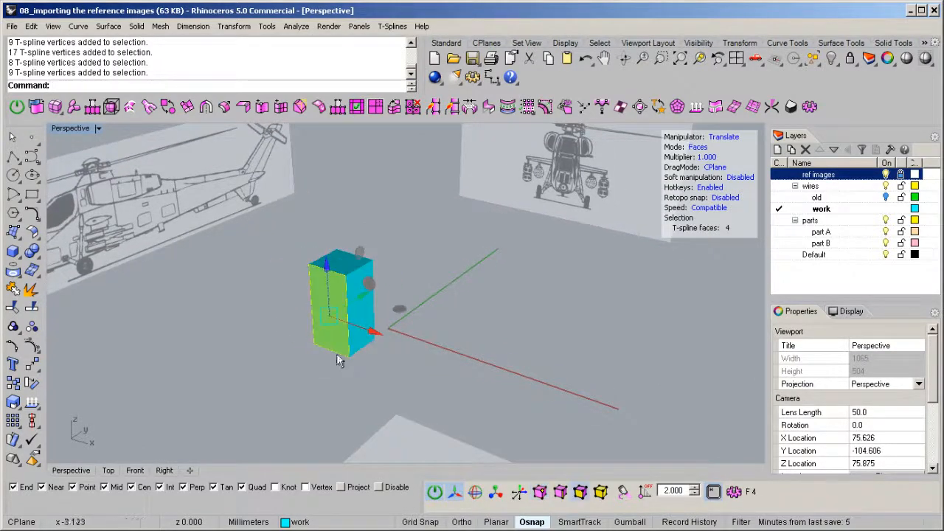
pyautogui.moveTo(304, 336); pyautogui.dragTo(367, 358, button='right')
pyautogui.moveTo(370, 325)
pyautogui.mouseDown(button='right')
pyautogui.moveTo(468, 339)
pyautogui.moveTo(372, 316)
pyautogui.mouseUp(button='right')
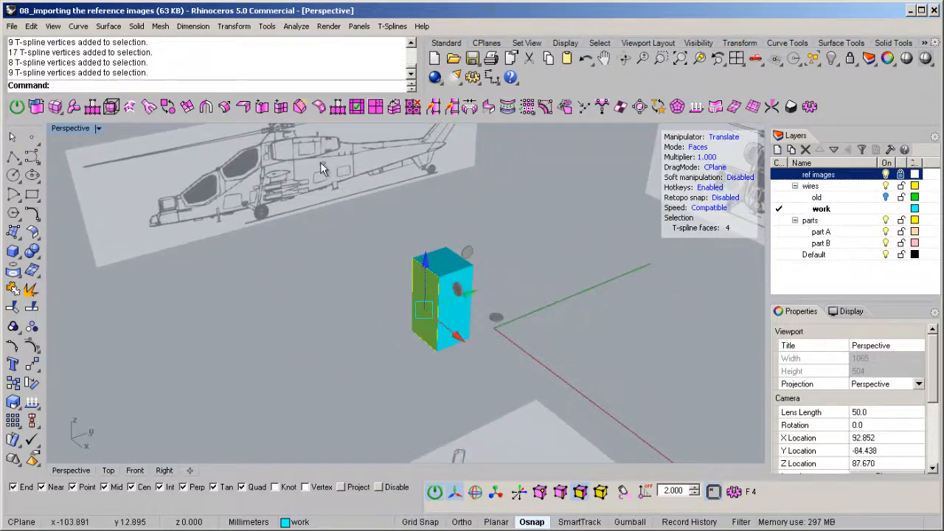
pyautogui.click(187, 108)
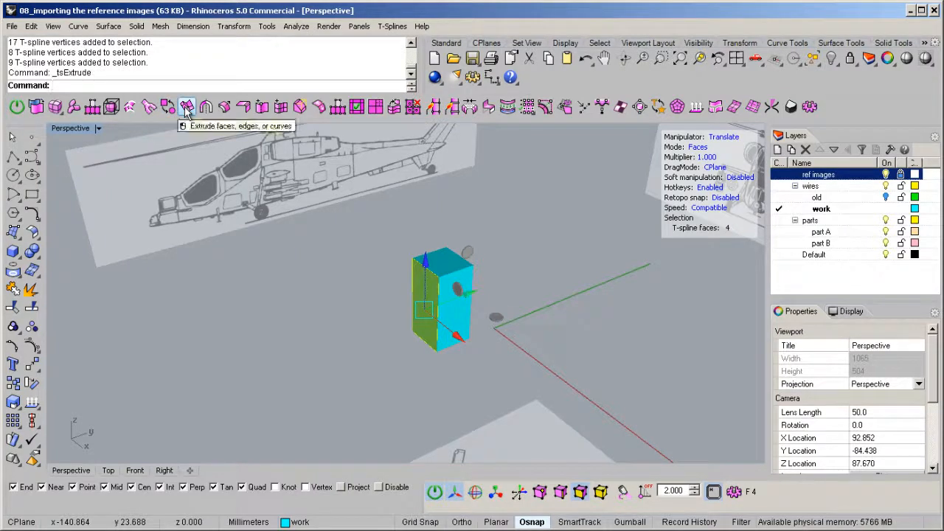
pyautogui.moveTo(472, 302); pyautogui.dragTo(425, 318)
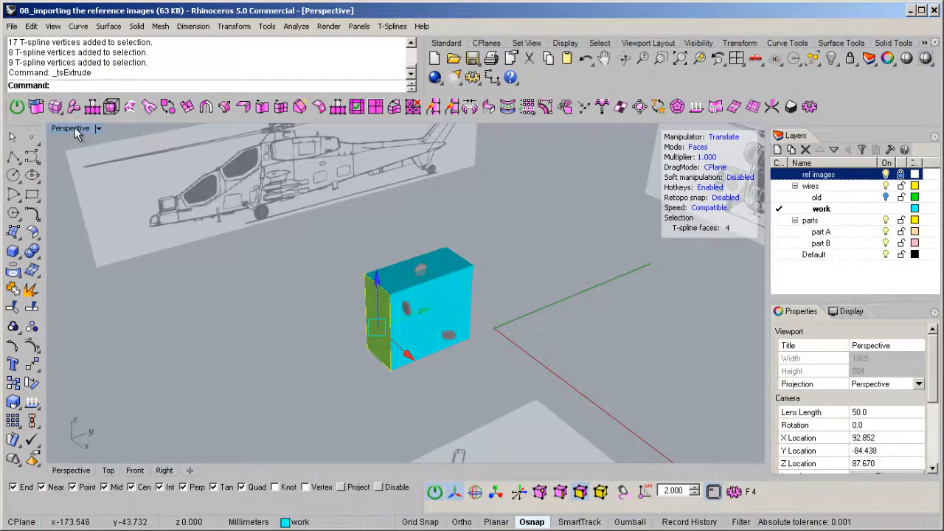
# Step: Move the new front vertex column horizontally back to the bend in the canopy outline, about midway along the rear cockpit window
pyautogui.doubleClick(73, 127)
pyautogui.scroll(8, 571, 384)
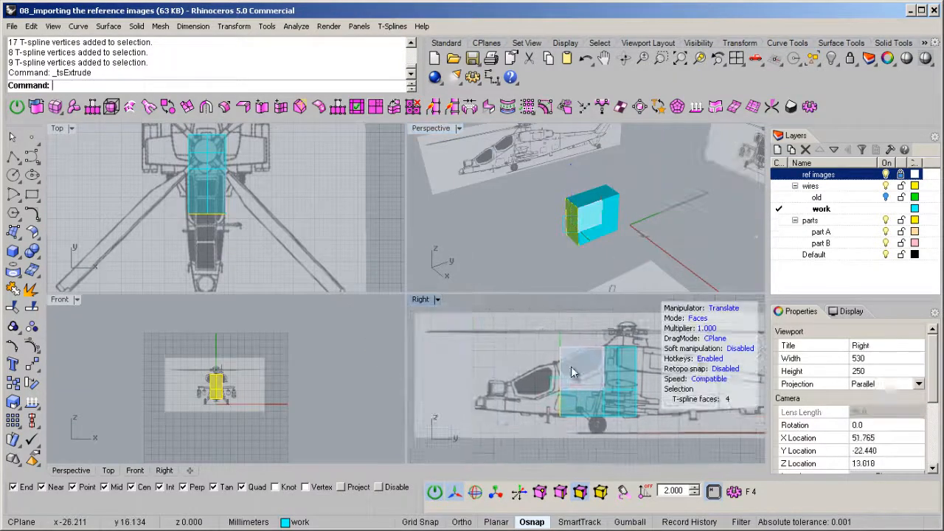
pyautogui.scroll(-4, 570, 379)
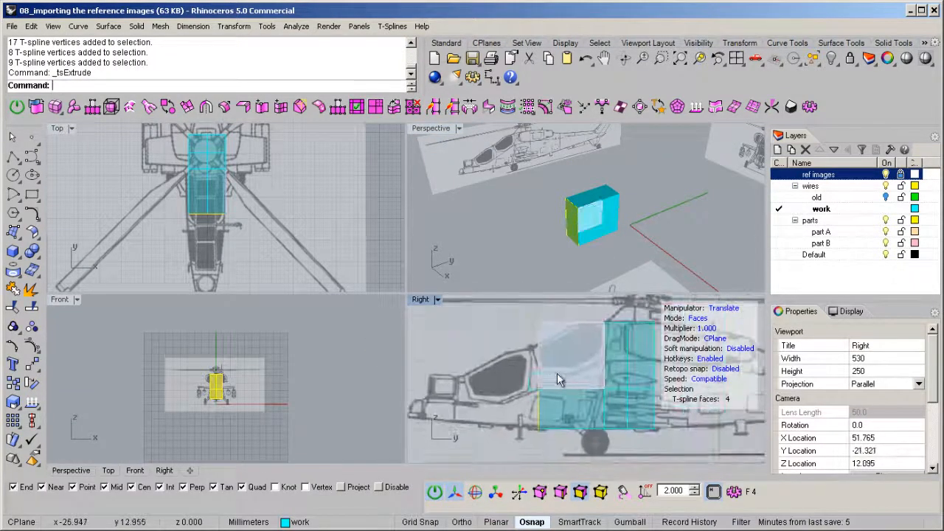
pyautogui.moveTo(567, 378)
pyautogui.mouseDown(button='right')
pyautogui.moveTo(552, 371)
pyautogui.moveTo(564, 381)
pyautogui.mouseUp(button='right')
pyautogui.press('a')
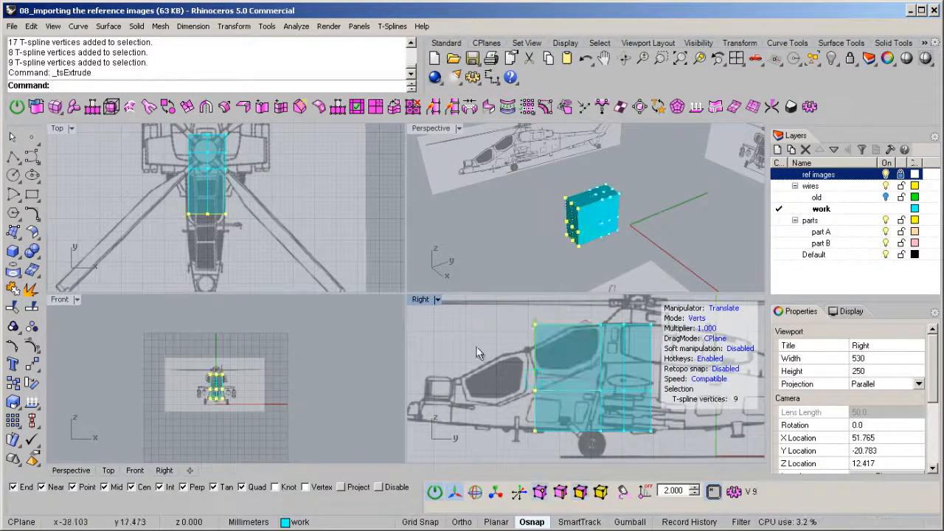
pyautogui.doubleClick(419, 300)
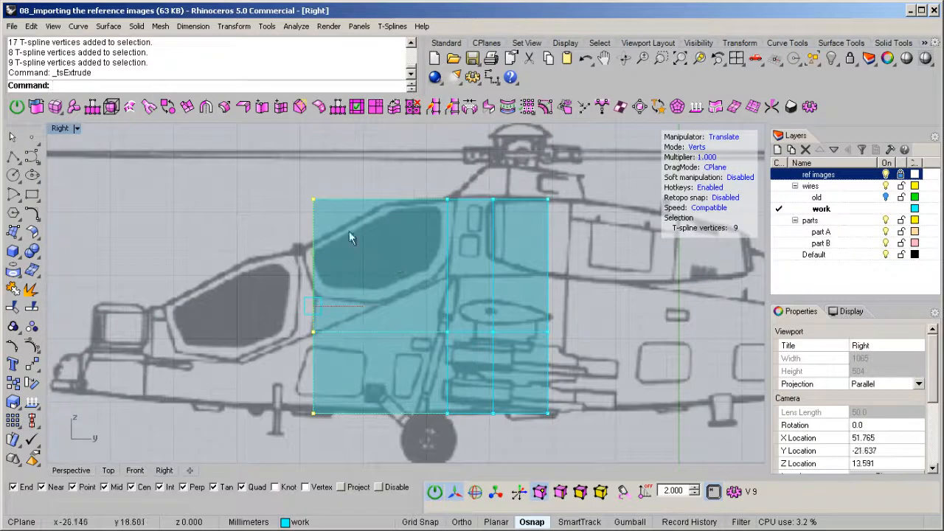
pyautogui.moveTo(259, 171); pyautogui.dragTo(338, 449)
pyautogui.moveTo(360, 312); pyautogui.dragTo(434, 311)
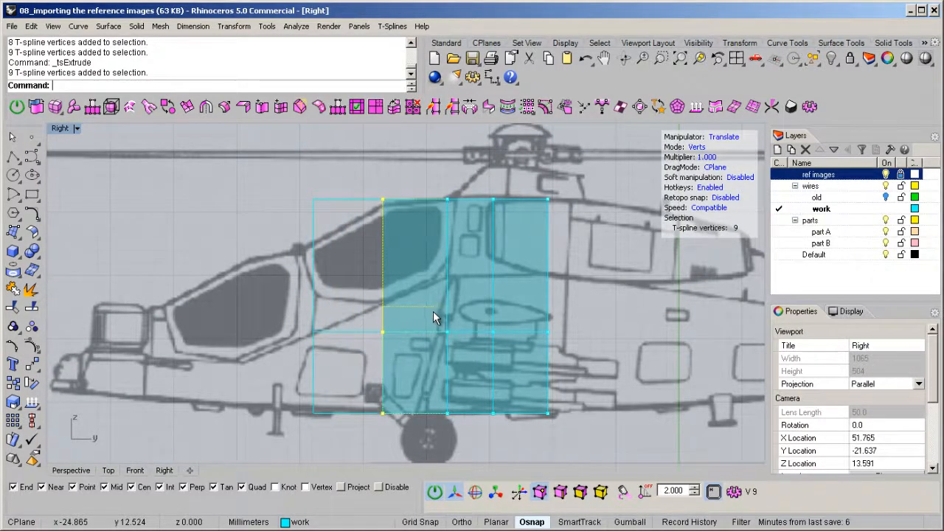
# Step: Lower the three top front vertices onto the canopy's upper outline at the rear cockpit window
pyautogui.scroll(4, 387, 177)
pyautogui.moveTo(319, 153); pyautogui.dragTo(434, 303)
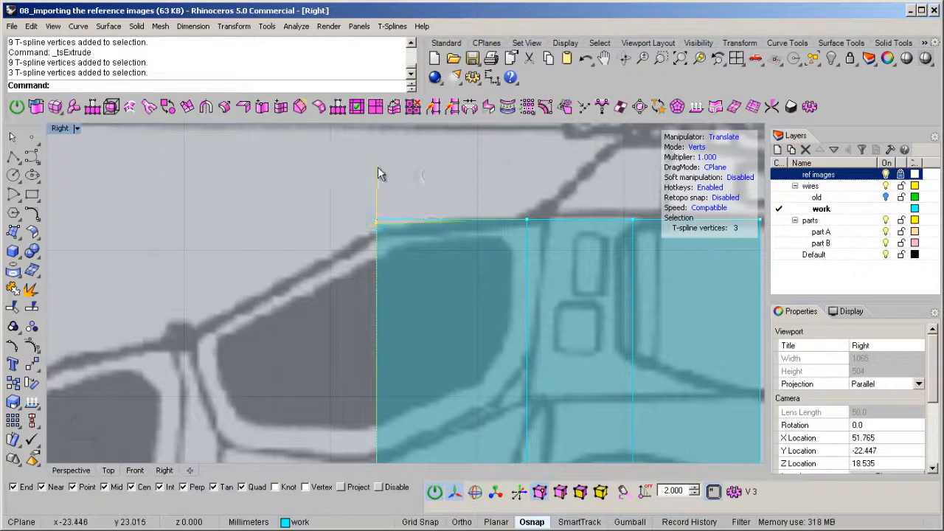
pyautogui.moveTo(377, 171); pyautogui.dragTo(384, 183)
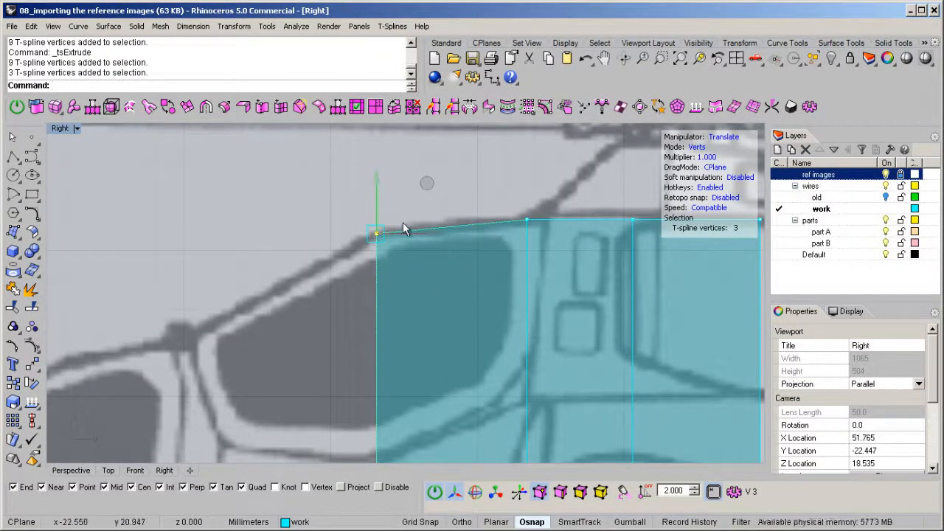
# Step: Raise the three bottom front vertices slightly onto the belly line just ahead of the main wheel
pyautogui.scroll(-5, 405, 231)
pyautogui.scroll(4, 399, 336)
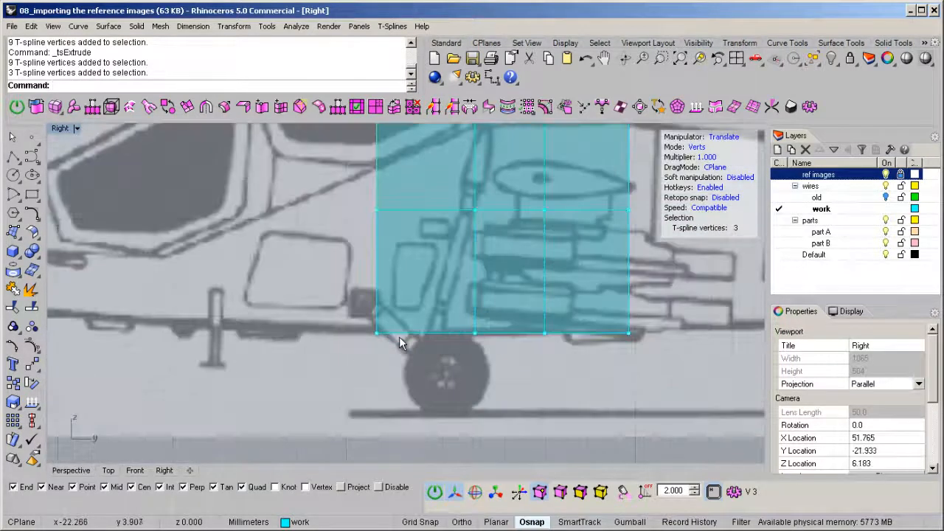
pyautogui.scroll(2, 399, 336)
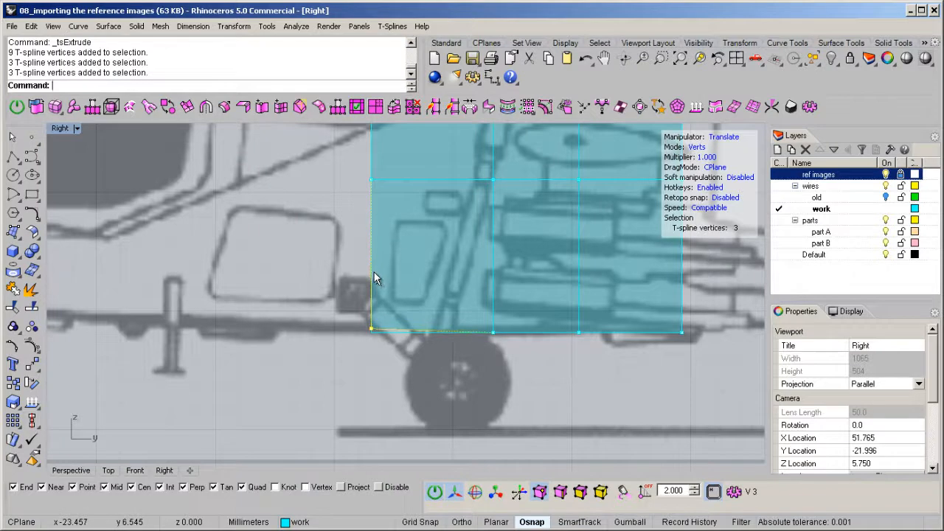
# Step: Extrude the four front faces forward in the side view and align them with the frame between the two cockpit windows
pyautogui.scroll(-5, 384, 316)
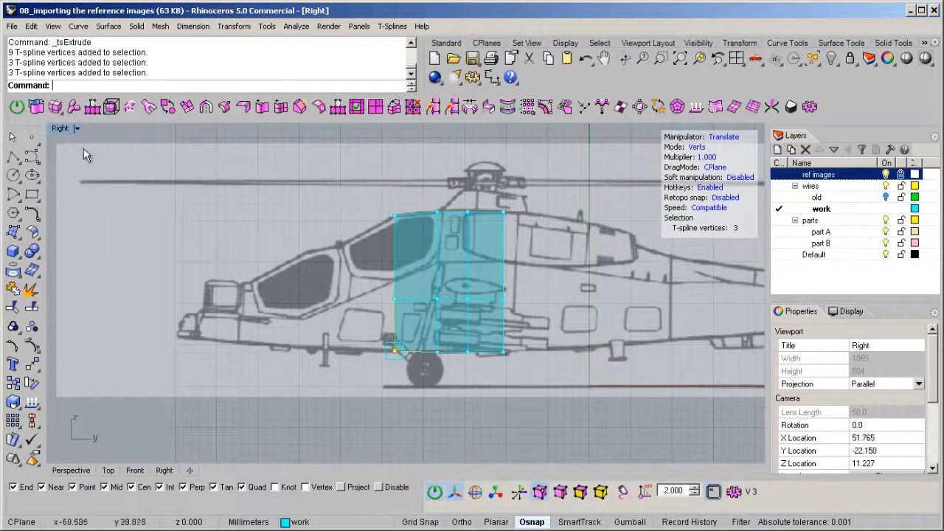
pyautogui.moveTo(248, 152); pyautogui.dragTo(415, 426)
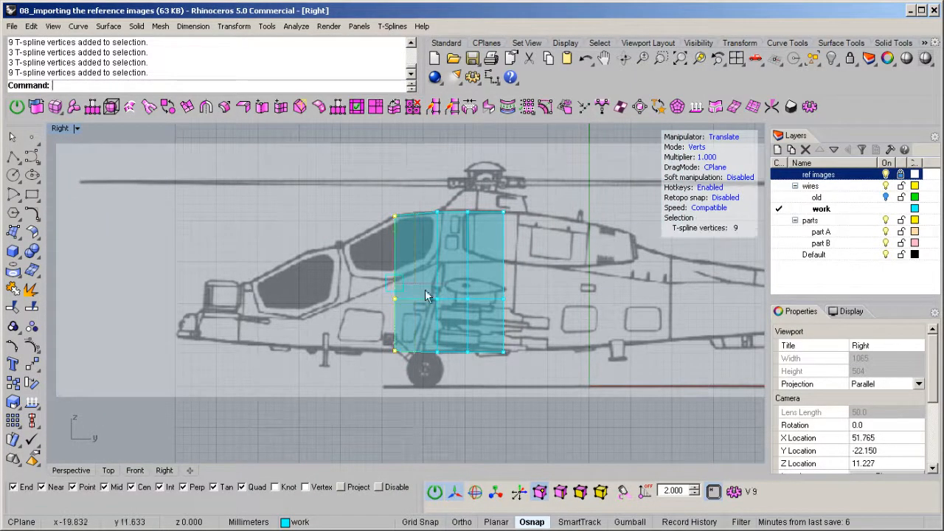
pyautogui.doubleClick(61, 129)
pyautogui.moveTo(554, 176); pyautogui.dragTo(610, 189, button='right')
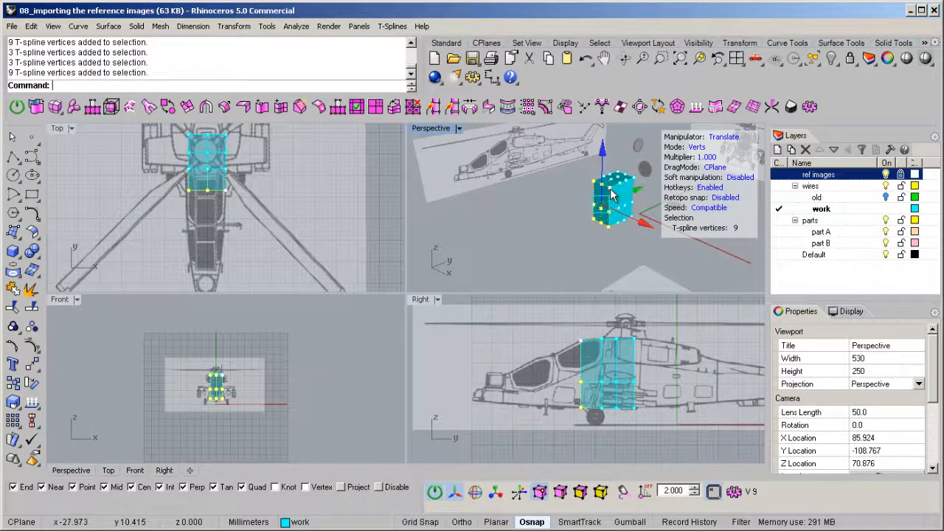
pyautogui.press('d')
pyautogui.moveTo(579, 376); pyautogui.dragTo(593, 402, button='right')
pyautogui.middleClick(593, 402)
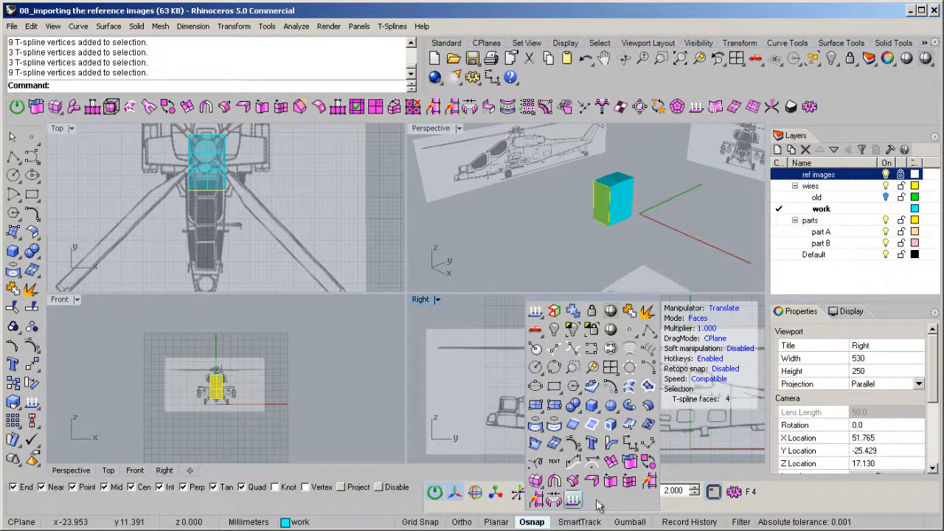
pyautogui.moveTo(601, 305); pyautogui.dragTo(382, 163)
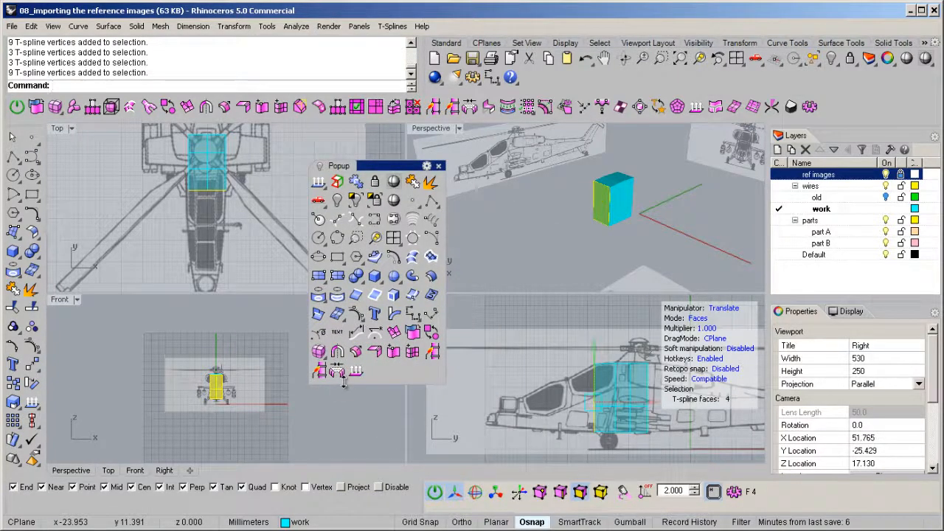
pyautogui.click(395, 334)
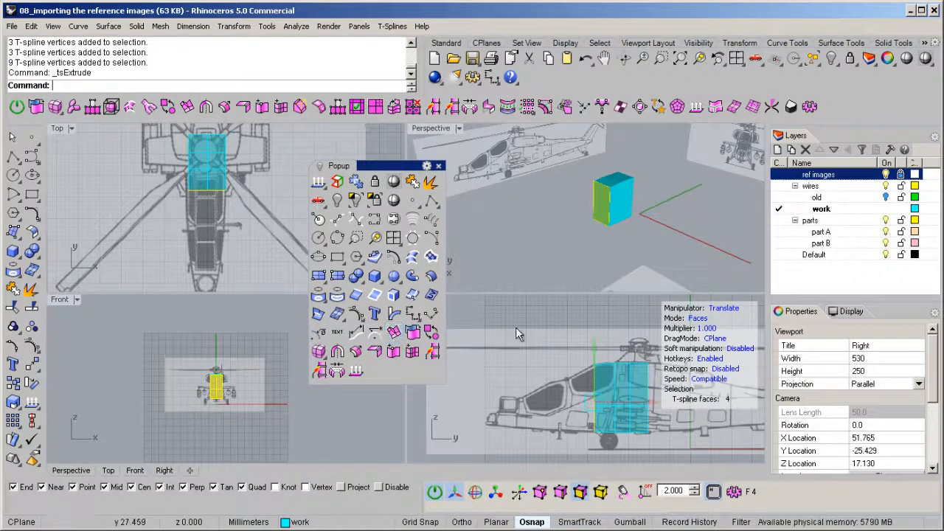
pyautogui.click(438, 167)
pyautogui.moveTo(639, 400); pyautogui.dragTo(572, 371)
pyautogui.scroll(5, 573, 371)
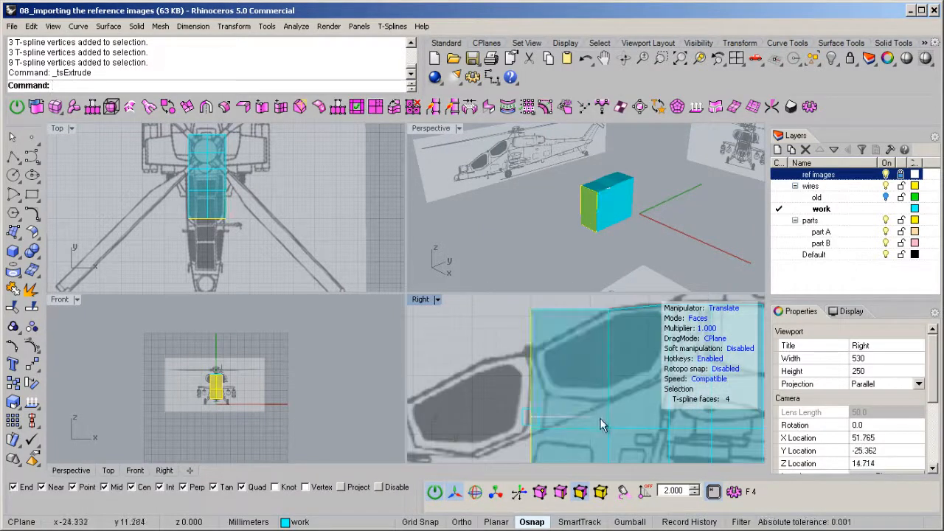
pyautogui.moveTo(589, 418); pyautogui.dragTo(588, 419)
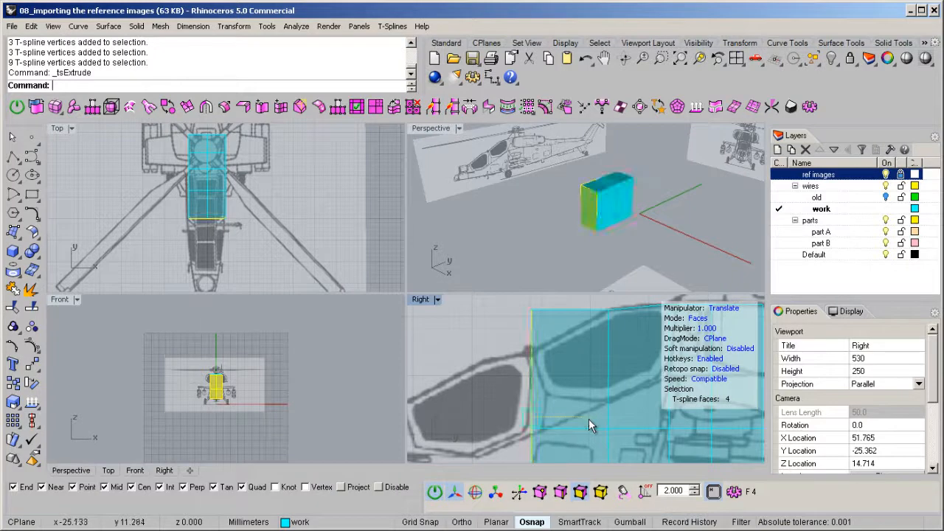
# Step: Lower the three new top front vertices onto the canopy outline at the joint between the two cockpit windows
pyautogui.scroll(-4, 514, 351)
pyautogui.press('a')
pyautogui.moveTo(486, 297); pyautogui.dragTo(539, 374)
pyautogui.scroll(7, 525, 322)
pyautogui.moveTo(525, 320); pyautogui.dragTo(529, 366)
pyautogui.scroll(-6, 529, 367)
# Step: Raise the three new bottom front vertices onto the belly line beneath the cockpit divider
pyautogui.scroll(9, 527, 421)
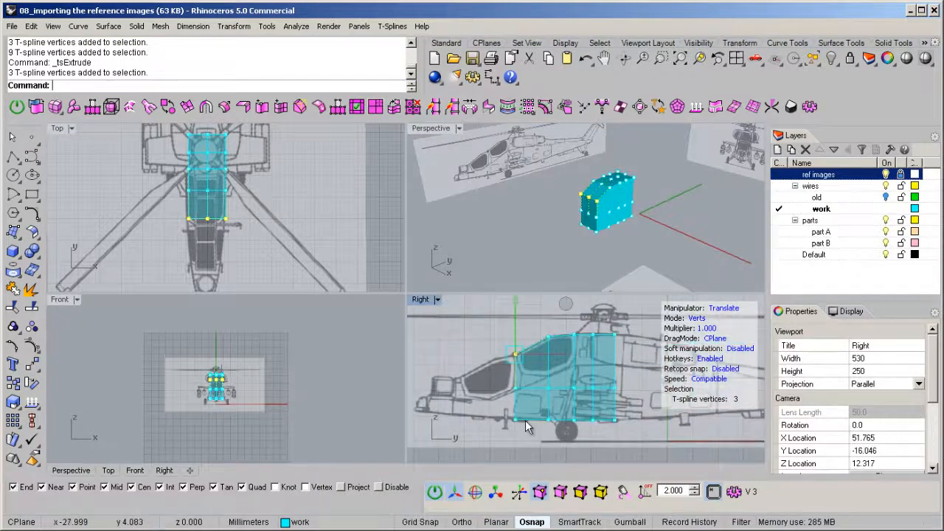
pyautogui.moveTo(470, 388); pyautogui.dragTo(525, 441)
pyautogui.moveTo(501, 364); pyautogui.dragTo(501, 361)
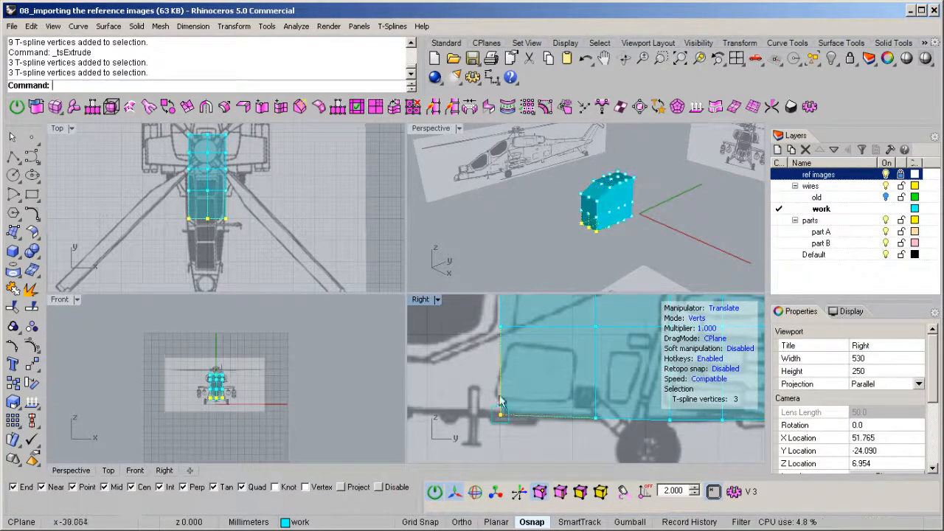
# Step: Extrude the four front faces forward again, into the rear part of the front cockpit window
pyautogui.scroll(-5, 501, 362)
pyautogui.scroll(3, 582, 194)
pyautogui.moveTo(582, 194); pyautogui.dragTo(580, 217, button='right')
pyautogui.scroll(4, 558, 211)
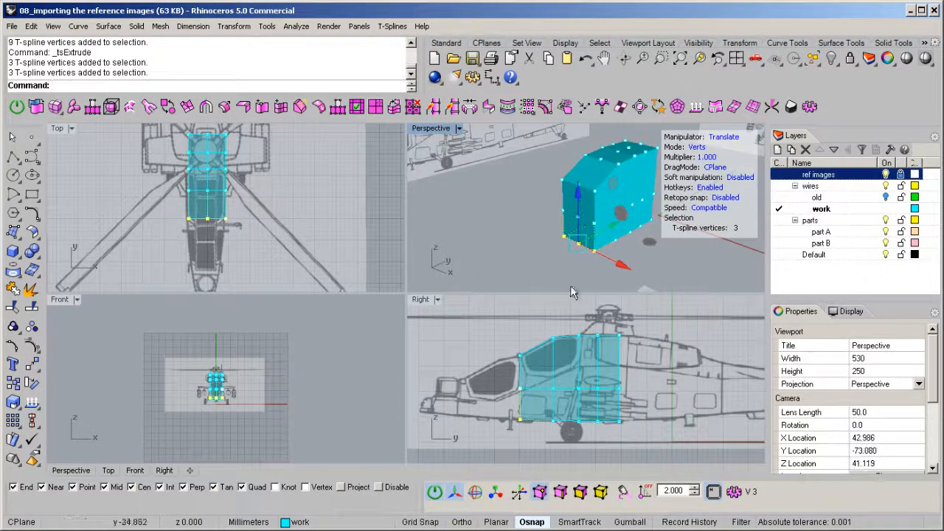
pyautogui.click(481, 342)
pyautogui.moveTo(507, 329); pyautogui.dragTo(531, 468)
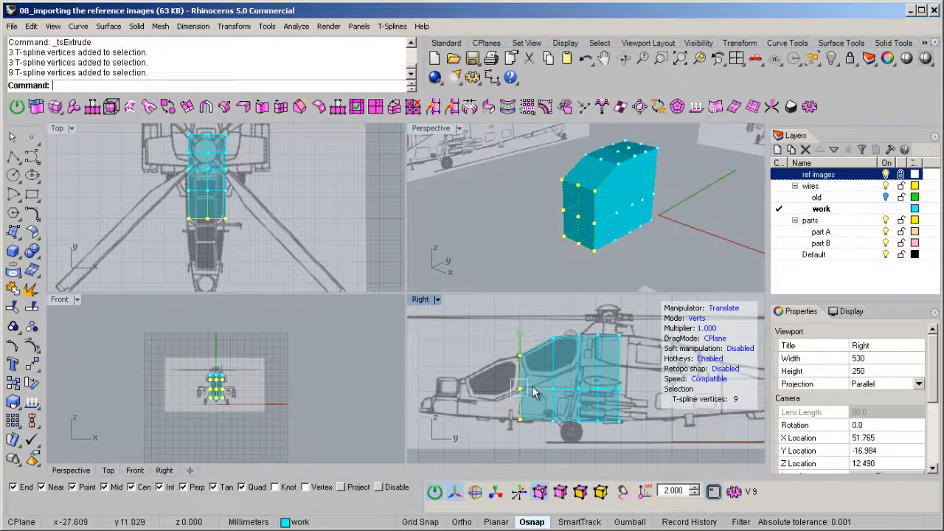
pyautogui.press('d')
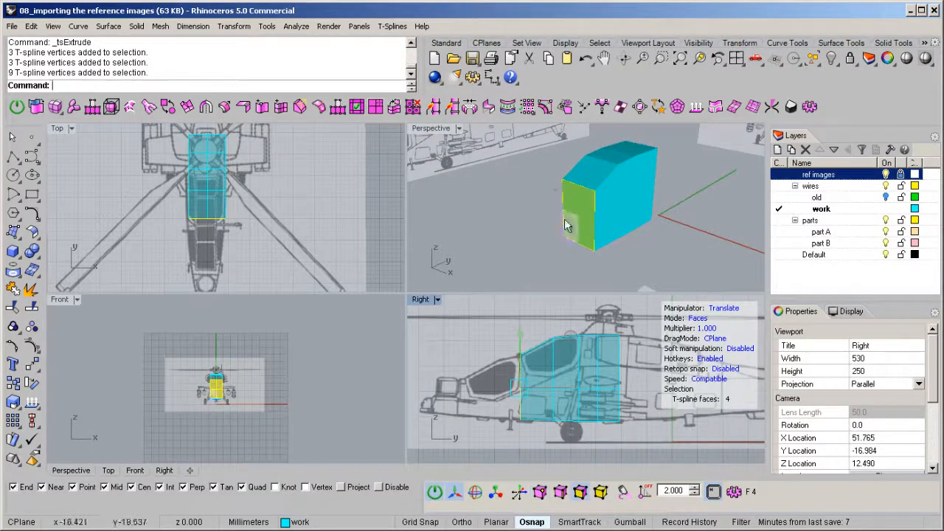
pyautogui.middleClick(564, 246)
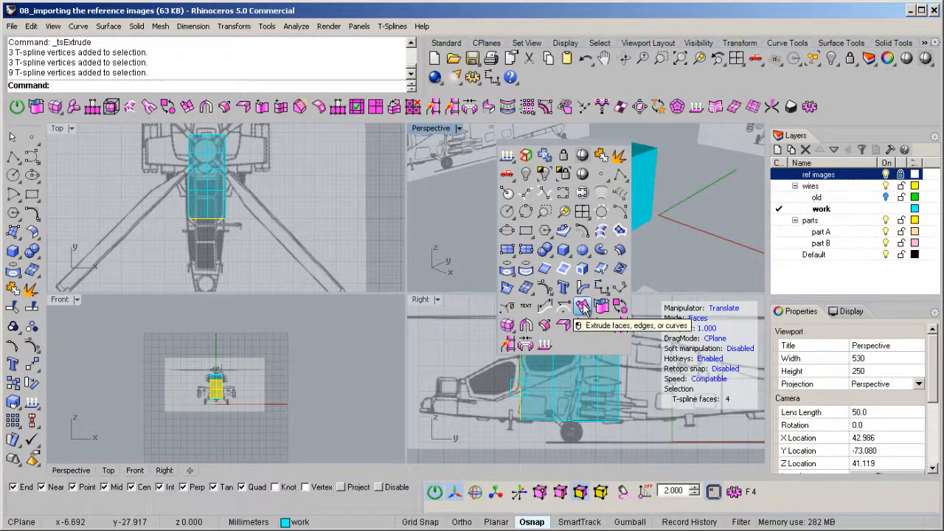
pyautogui.click(584, 307)
pyautogui.moveTo(497, 412); pyautogui.dragTo(528, 417, button='right')
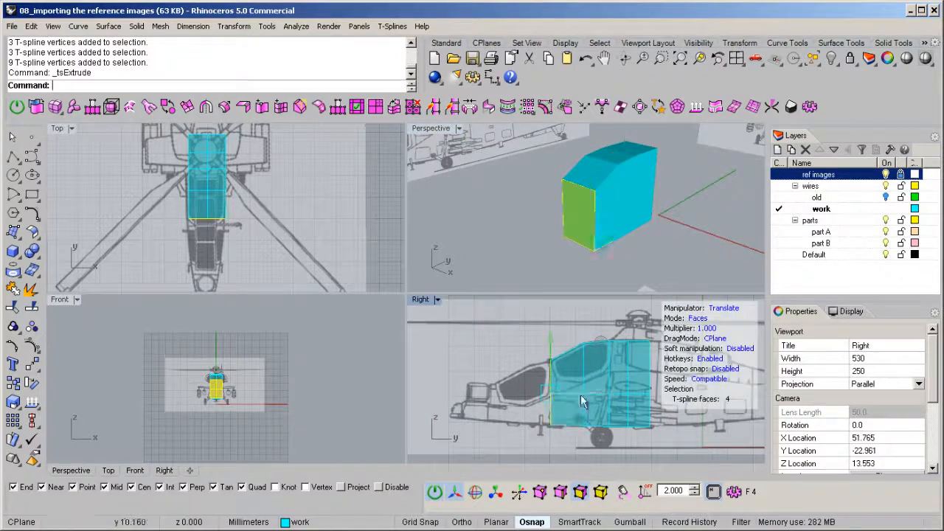
pyautogui.moveTo(605, 390); pyautogui.dragTo(584, 395)
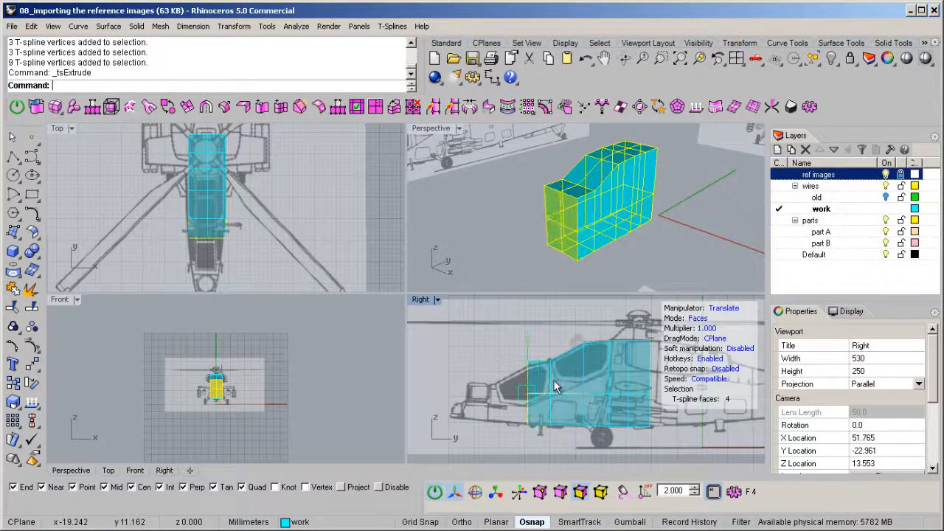
pyautogui.scroll(5, 510, 370)
pyautogui.scroll(-2, 524, 369)
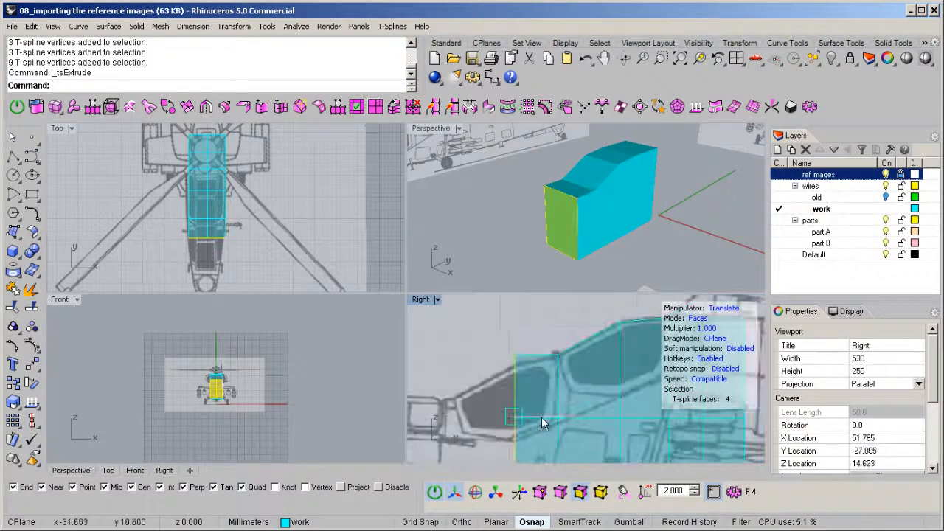
pyautogui.click(550, 413)
pyautogui.click(492, 337)
pyautogui.scroll(-2, 487, 336)
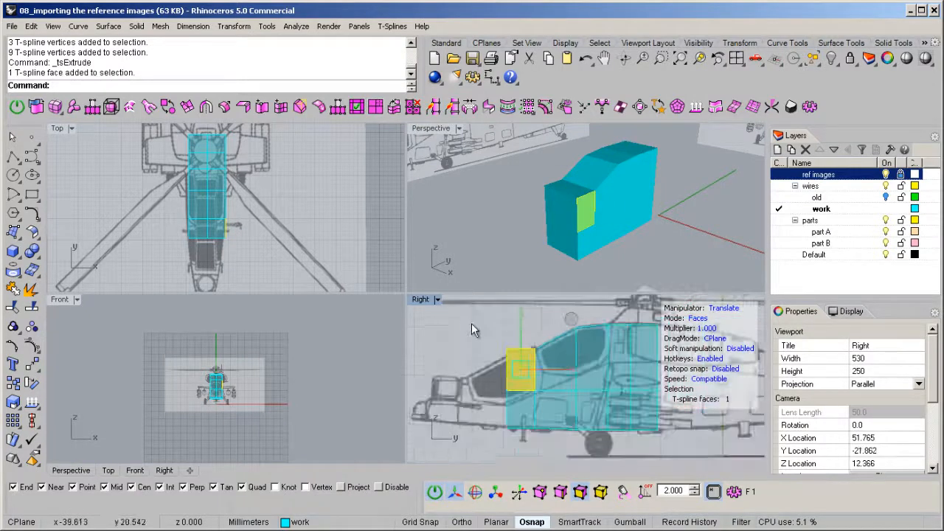
# Step: Reselect the four front faces and shift them slightly rearward within the front cockpit window
pyautogui.moveTo(471, 320); pyautogui.dragTo(525, 428)
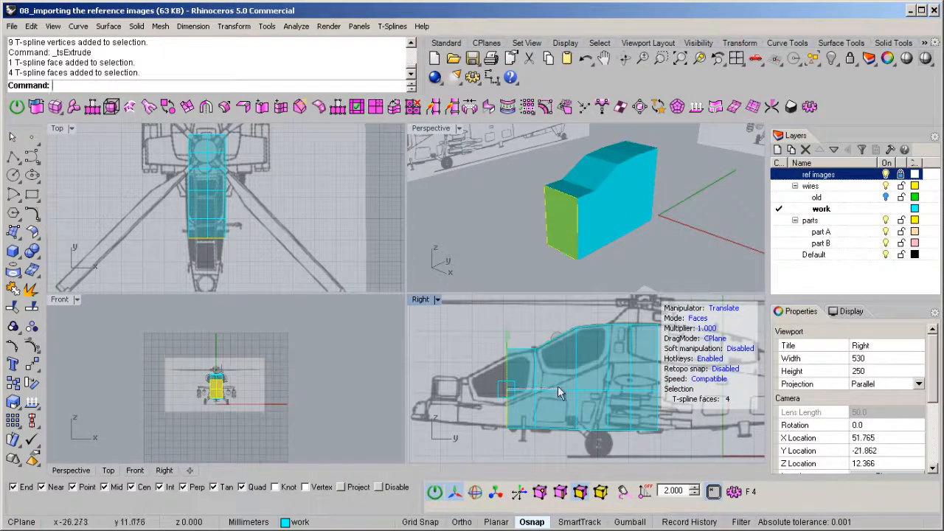
pyautogui.moveTo(560, 388); pyautogui.dragTo(561, 390)
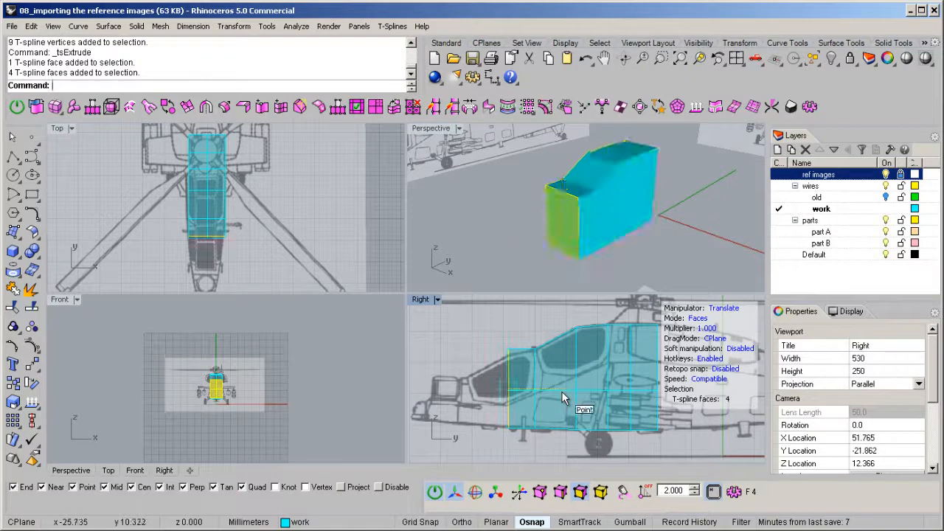
pyautogui.scroll(5, 506, 333)
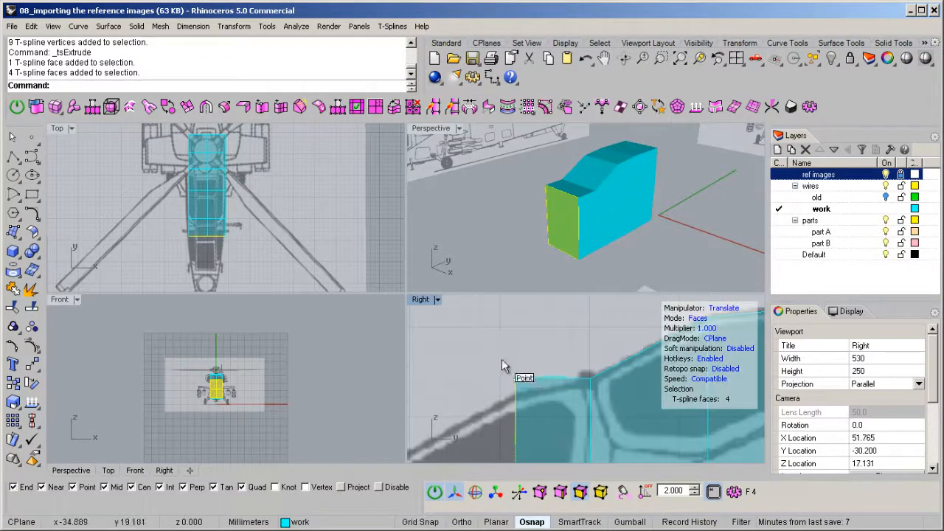
# Step: Fit the three new top front vertices to the canopy outline and the three new bottom ones to the belly line
pyautogui.press('v')
pyautogui.moveTo(536, 408); pyautogui.dragTo(537, 408)
pyautogui.moveTo(518, 331); pyautogui.dragTo(533, 392)
pyautogui.scroll(-4, 513, 333)
pyautogui.scroll(4, 504, 385)
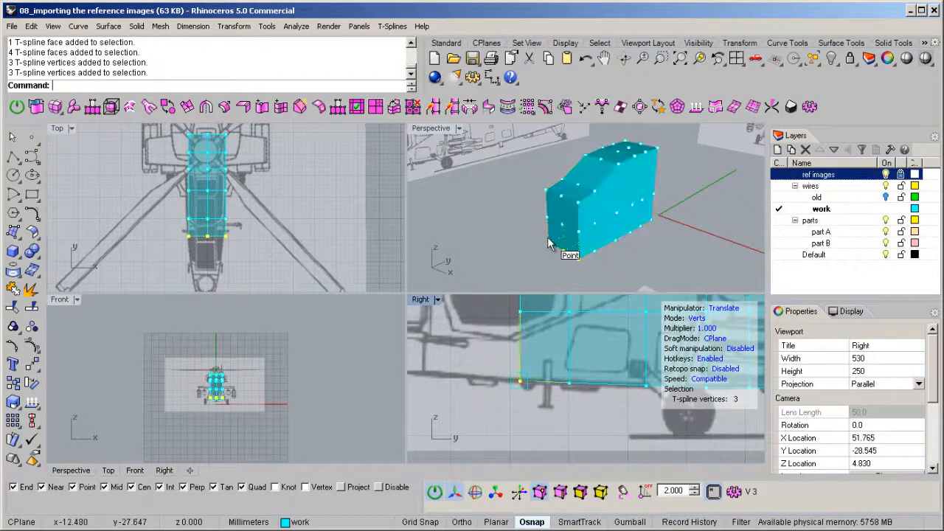
pyautogui.scroll(-3, 516, 411)
pyautogui.scroll(-4, 517, 405)
pyautogui.moveTo(518, 405); pyautogui.dragTo(525, 419, button='right')
# Step: Extrude the four front faces forward to the front end of the front cockpit window in the enlarged side view
pyautogui.moveTo(502, 334); pyautogui.dragTo(535, 459)
pyautogui.moveTo(576, 169); pyautogui.dragTo(540, 234, button='right')
pyautogui.press('d')
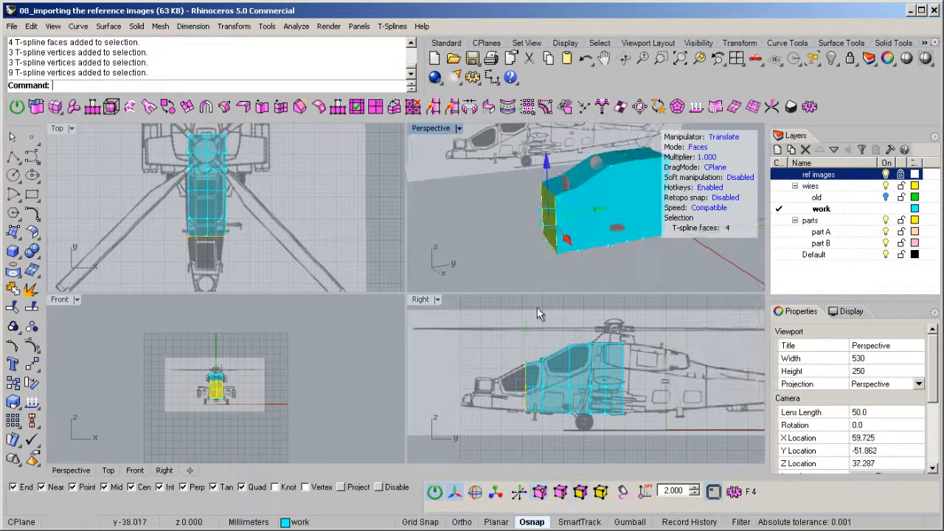
pyautogui.doubleClick(420, 298)
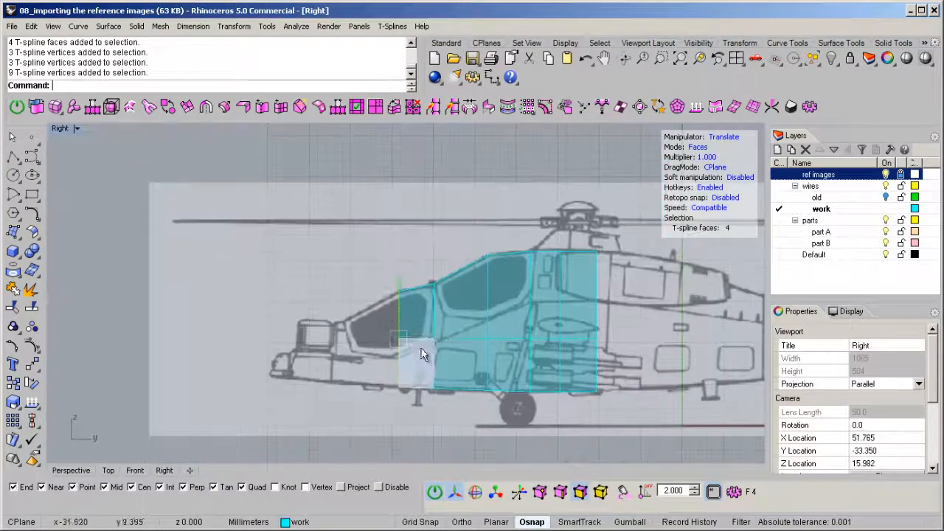
pyautogui.middleClick(411, 335)
pyautogui.click(434, 404)
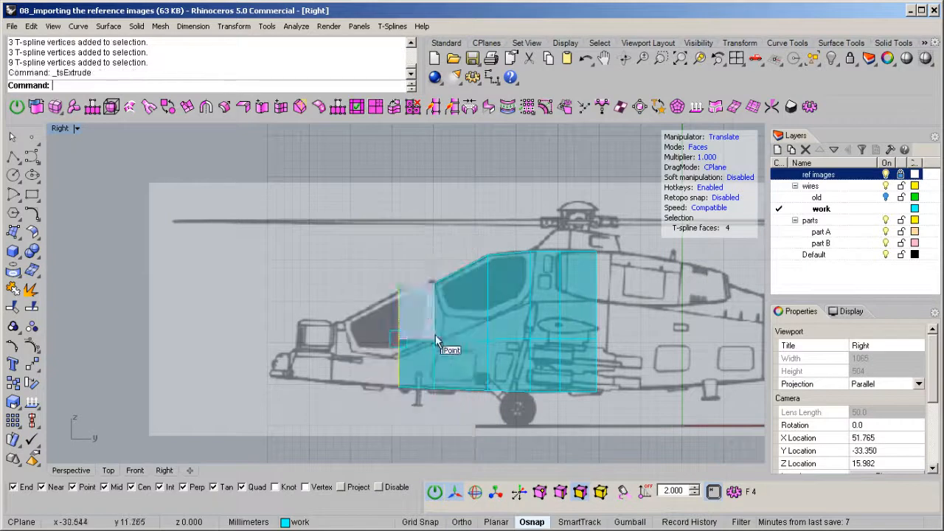
pyautogui.moveTo(451, 349); pyautogui.dragTo(393, 348)
pyautogui.scroll(12, 352, 325)
pyautogui.scroll(-8, 326, 312)
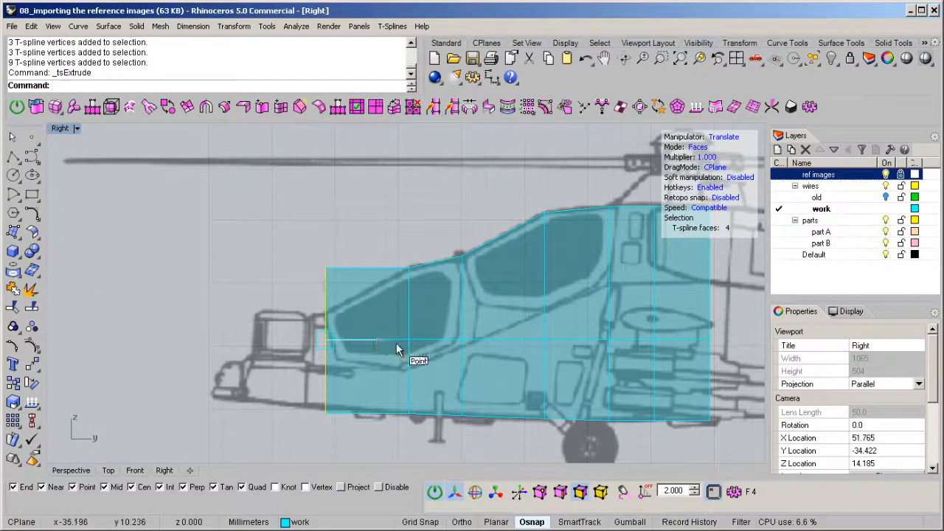
# Step: Extrude the four front faces forward twice more, first past the sensor turret and again to the tip of the nose
pyautogui.rightClick(289, 387)
pyautogui.moveTo(369, 338); pyautogui.dragTo(287, 363)
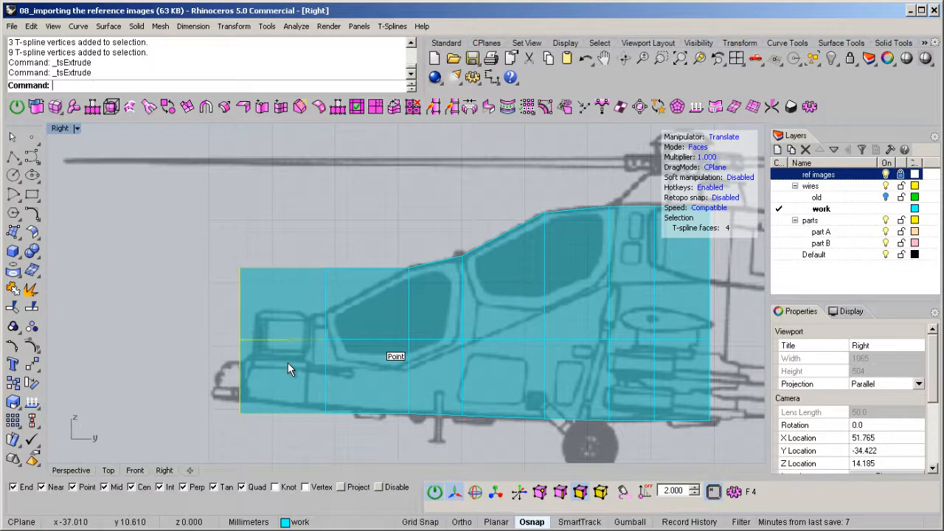
pyautogui.rightClick(310, 377)
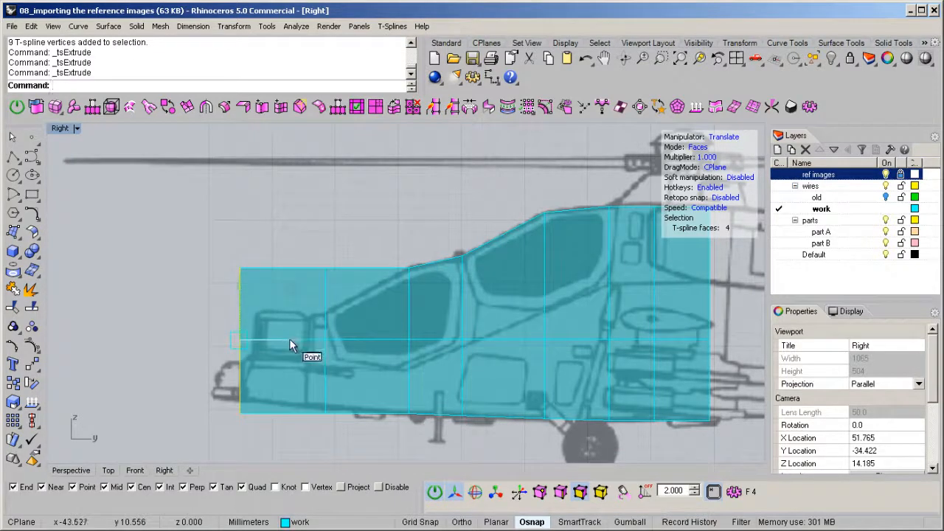
pyautogui.moveTo(291, 340); pyautogui.dragTo(262, 339)
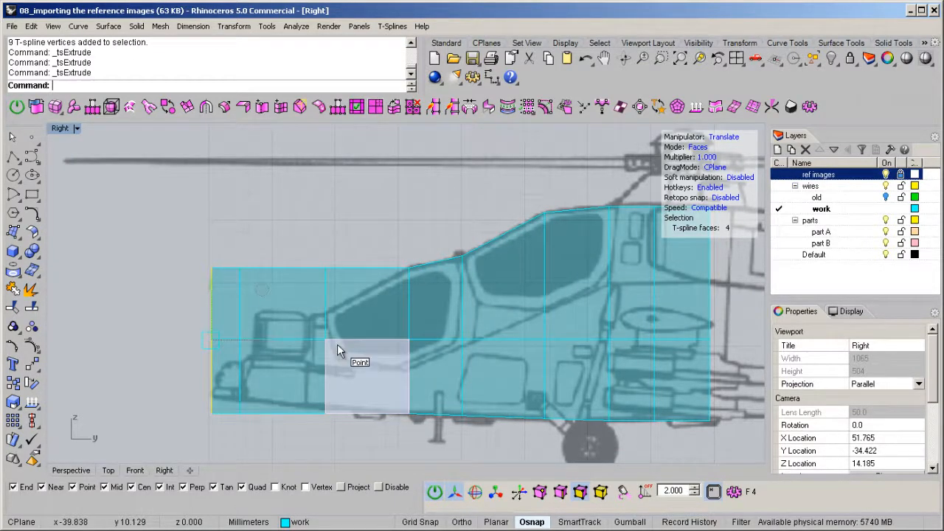
# Step: Compress the nose's top and middle vertices vertically and lower them so the top edge meets the canopy base and turret top
pyautogui.click(222, 331)
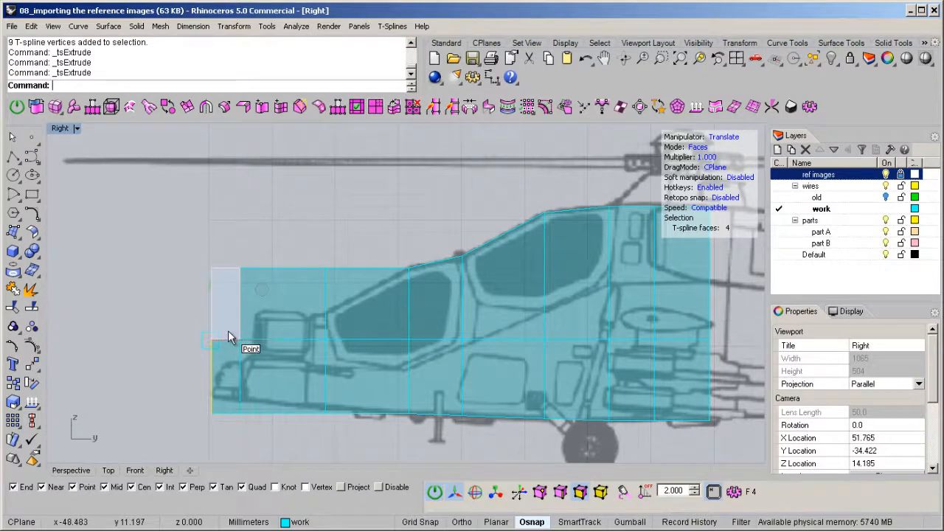
pyautogui.moveTo(138, 215); pyautogui.dragTo(344, 298)
pyautogui.moveTo(99, 201); pyautogui.dragTo(360, 368)
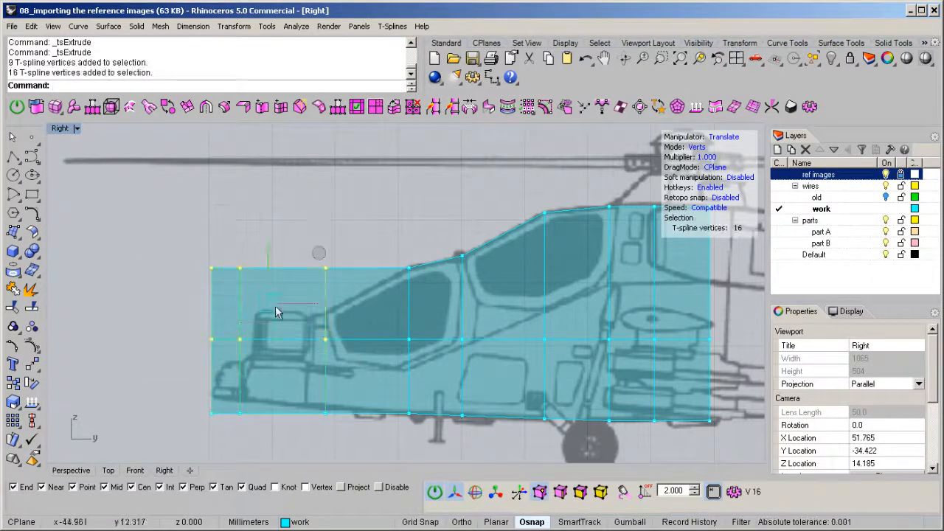
pyautogui.press('r')
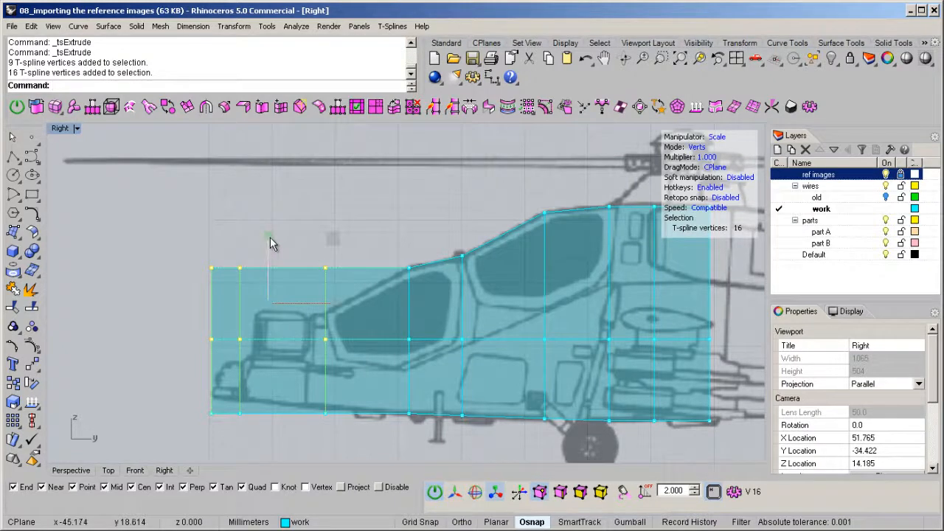
pyautogui.moveTo(271, 238); pyautogui.dragTo(301, 288)
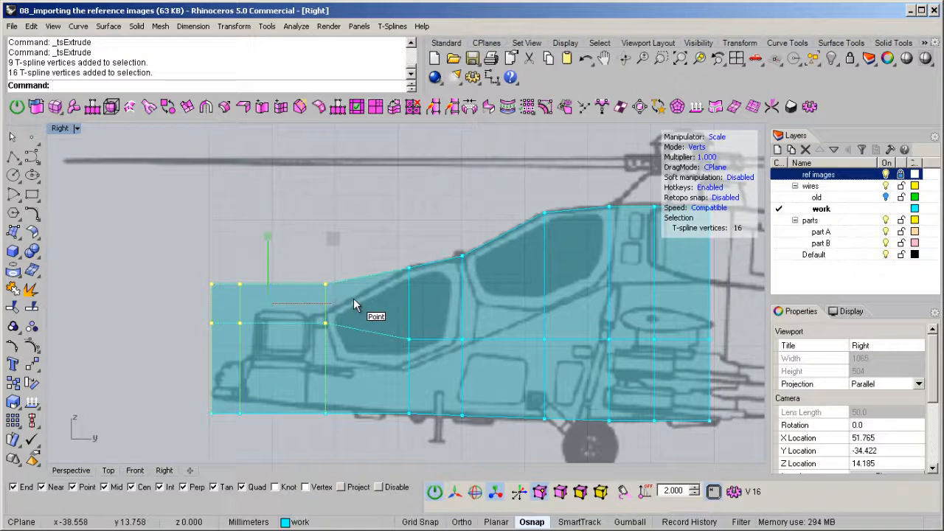
pyautogui.press('w')
pyautogui.moveTo(267, 244); pyautogui.dragTo(276, 274)
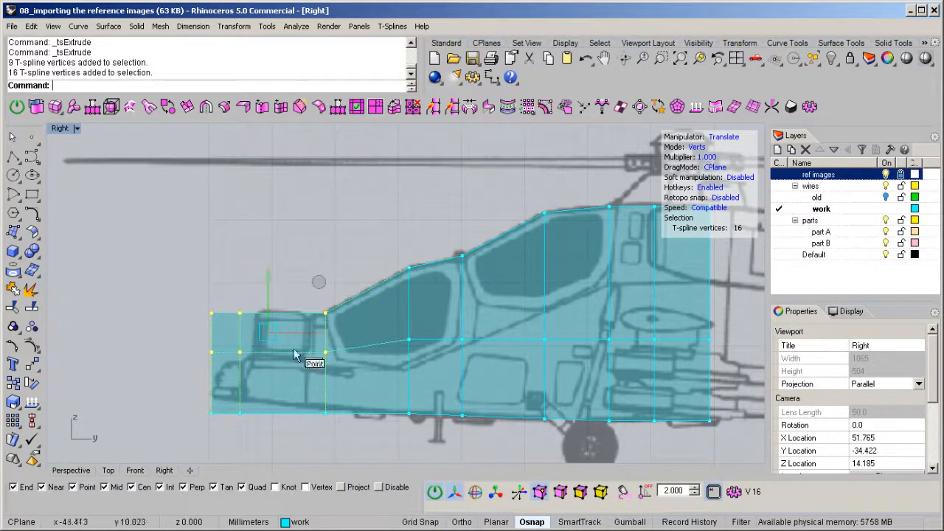
# Step: Lower the middle side vertices beneath the front cockpit window and along the nose onto the line under the sensor turret
pyautogui.click(406, 318)
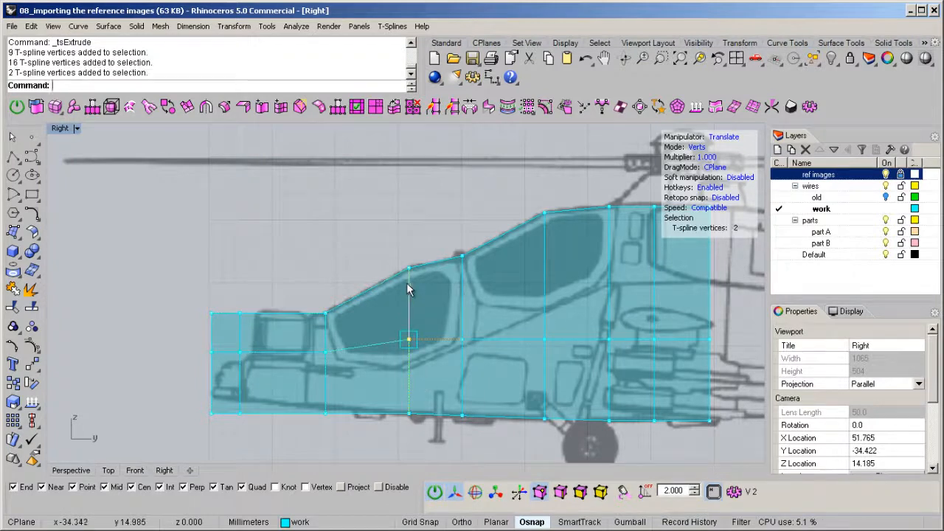
pyautogui.press('Escape')
pyautogui.scroll(3, 302, 345)
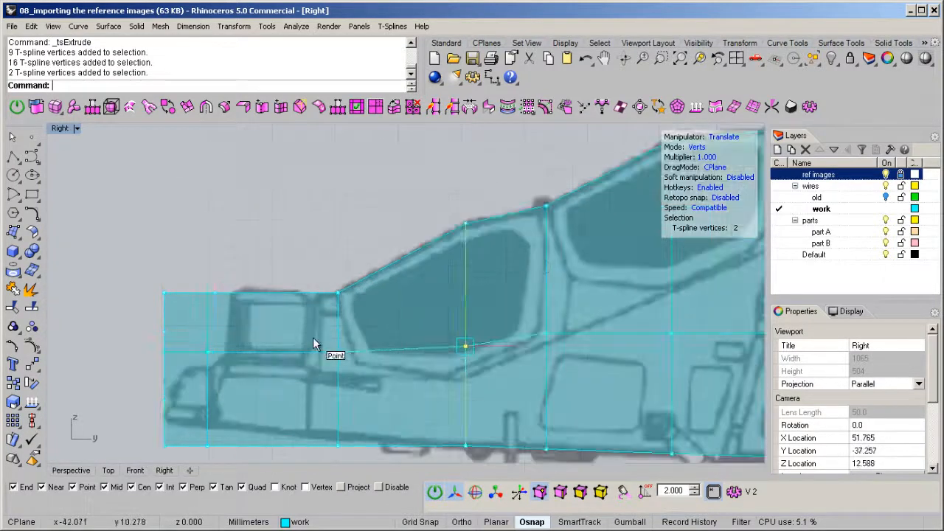
pyautogui.moveTo(314, 331); pyautogui.dragTo(375, 405)
pyautogui.moveTo(68, 326); pyautogui.dragTo(367, 379)
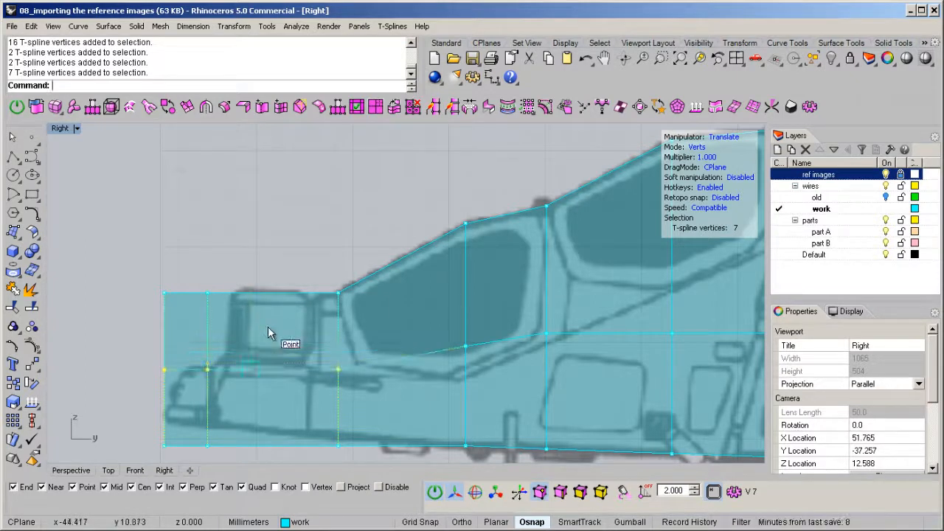
pyautogui.scroll(-2, 298, 358)
pyautogui.scroll(3, 298, 355)
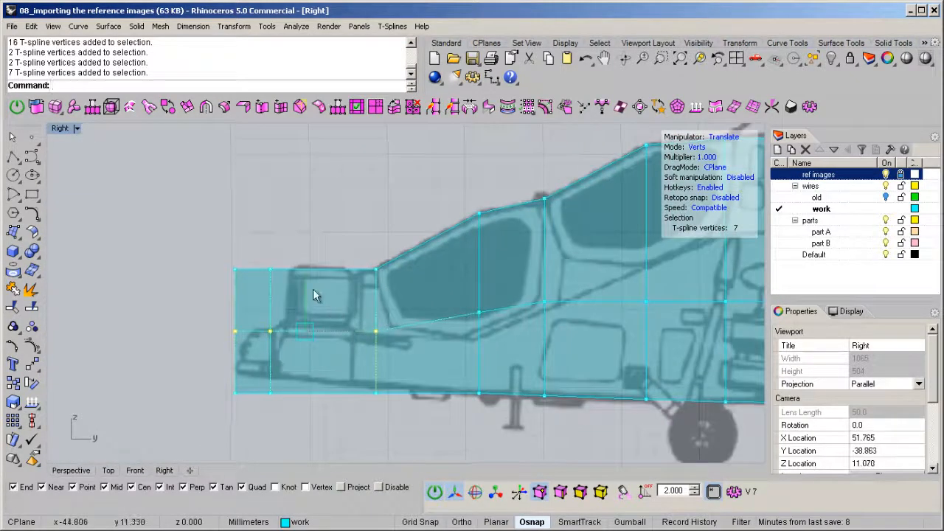
# Step: Raise the bottom vertices of the nose sections progressively toward the tip so they follow the belly line
pyautogui.moveTo(183, 357); pyautogui.dragTo(435, 464)
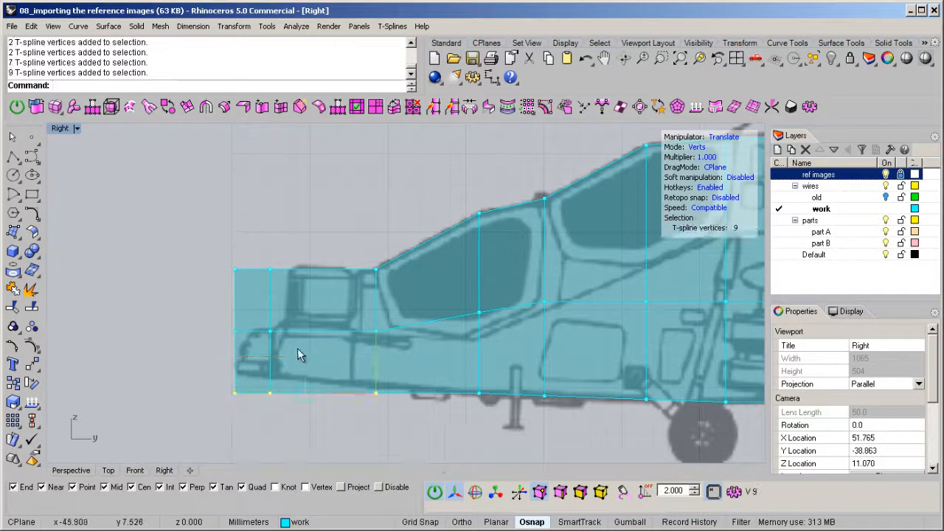
pyautogui.moveTo(306, 334); pyautogui.dragTo(305, 330)
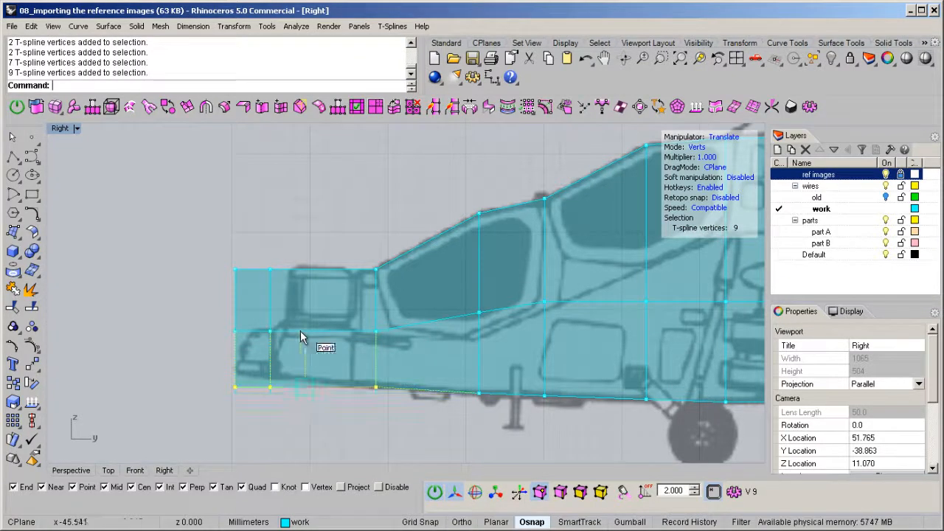
pyautogui.scroll(6, 220, 377)
pyautogui.moveTo(208, 364); pyautogui.dragTo(318, 424)
pyautogui.moveTo(281, 341); pyautogui.dragTo(281, 324)
pyautogui.moveTo(196, 342); pyautogui.dragTo(269, 414)
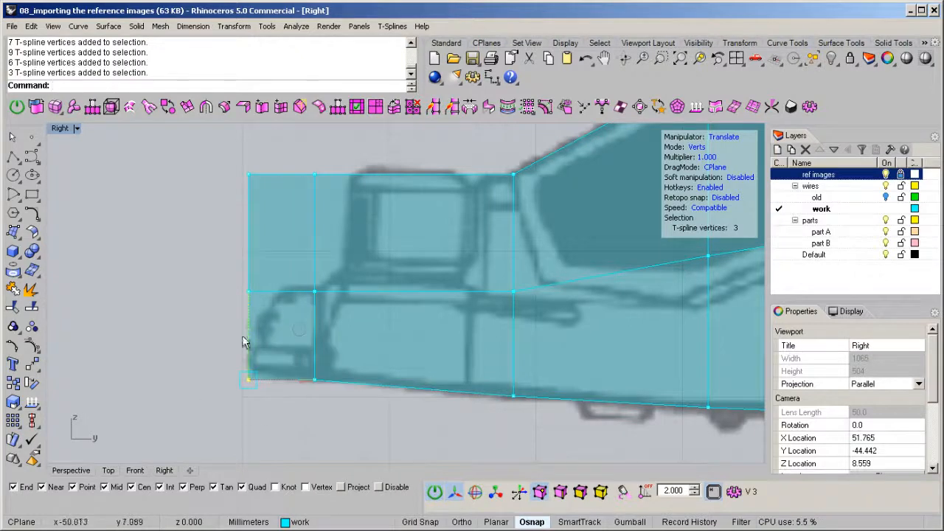
pyautogui.scroll(-6, 248, 317)
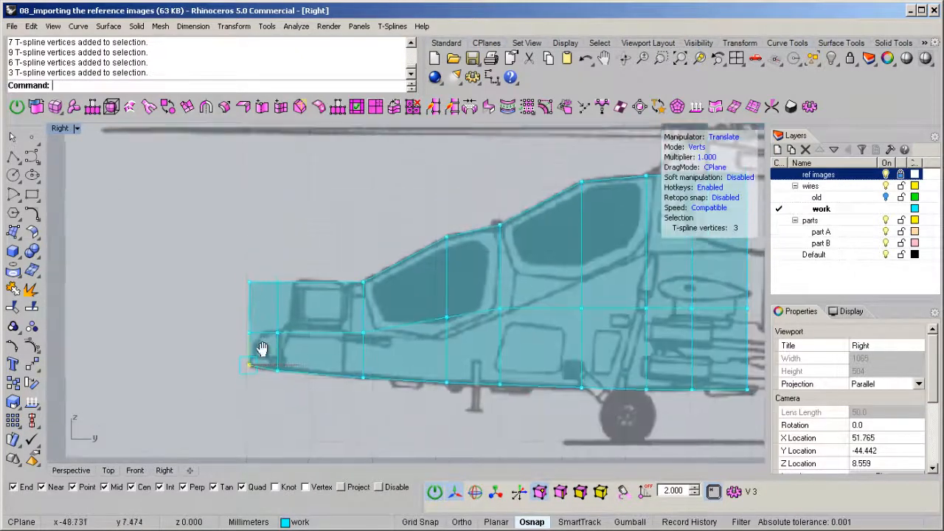
# Step: Restore the four-view layout and inspect the nose in perspective, toggling smooth display on and back to box mode
pyautogui.doubleClick(65, 131)
pyautogui.moveTo(554, 184)
pyautogui.mouseDown(button='right')
pyautogui.moveTo(590, 222)
pyautogui.moveTo(572, 218)
pyautogui.moveTo(571, 181)
pyautogui.mouseUp(button='right')
pyautogui.moveTo(575, 133); pyautogui.dragTo(594, 202, button='right')
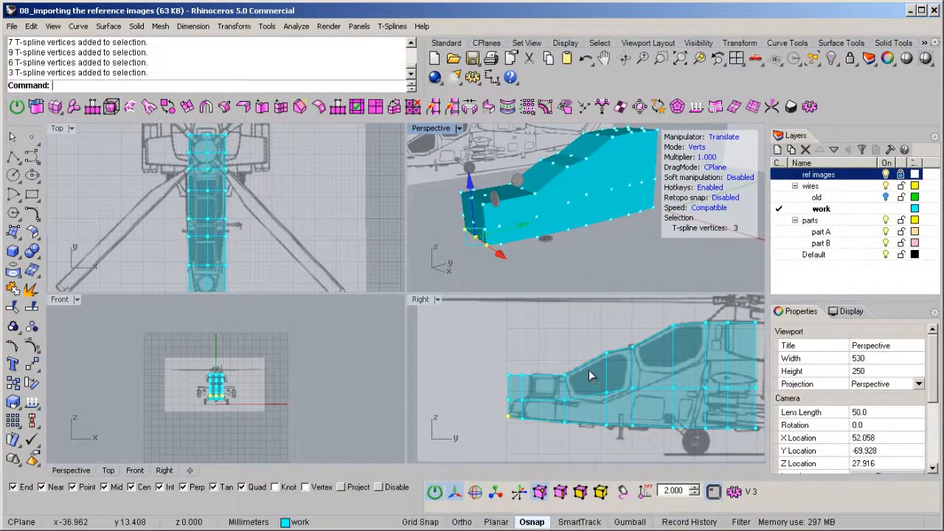
pyautogui.press('Tab')
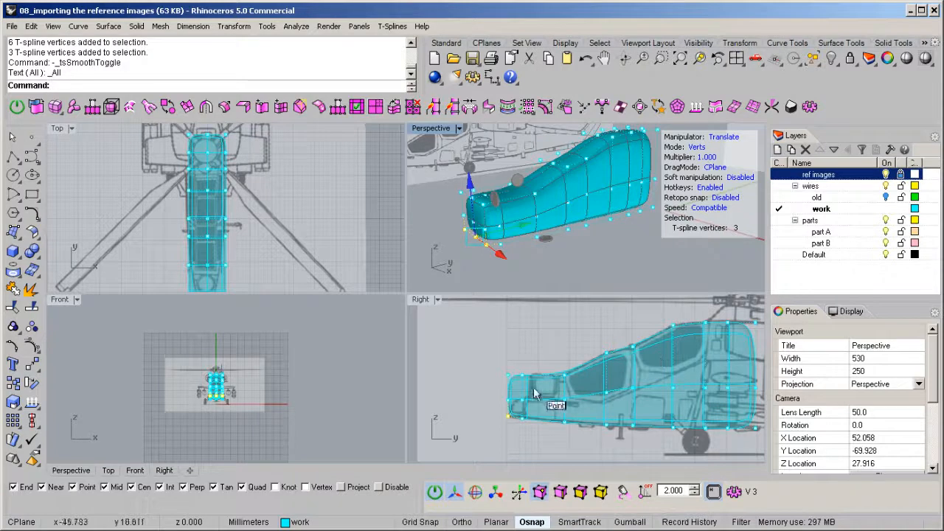
pyautogui.press('Tab')
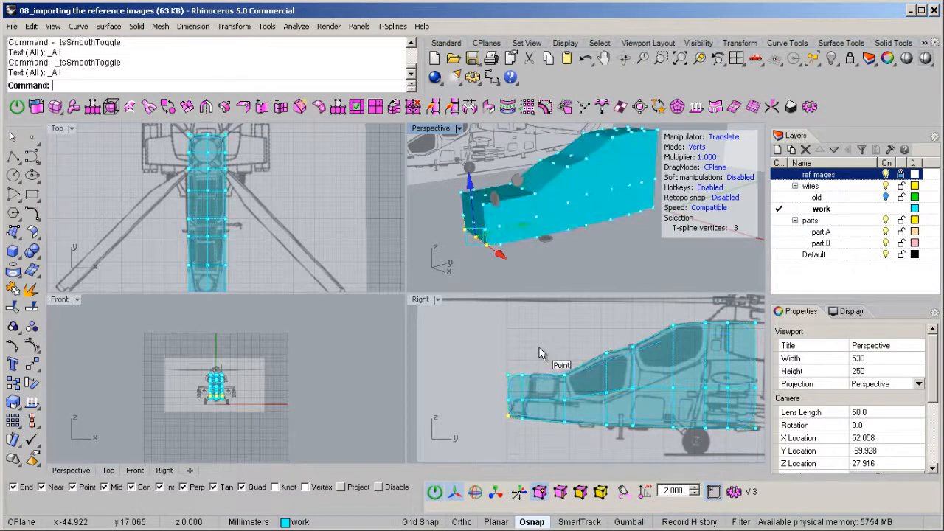
# Step: Select the four rear end faces behind the rotor mast and extrude them backward along the rear fuselage in the side view
pyautogui.moveTo(472, 238); pyautogui.dragTo(455, 199, button='right')
pyautogui.scroll(-6, 551, 386)
pyautogui.moveTo(631, 363); pyautogui.dragTo(539, 373, button='right')
pyautogui.scroll(6, 551, 352)
pyautogui.scroll(-4, 557, 336)
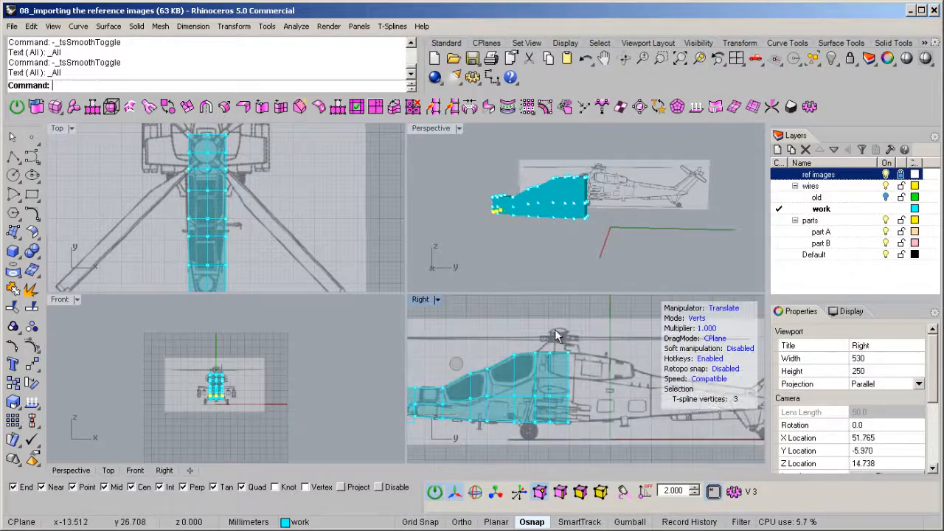
pyautogui.moveTo(557, 336); pyautogui.dragTo(617, 372)
pyautogui.doubleClick(420, 299)
pyautogui.scroll(2, 276, 317)
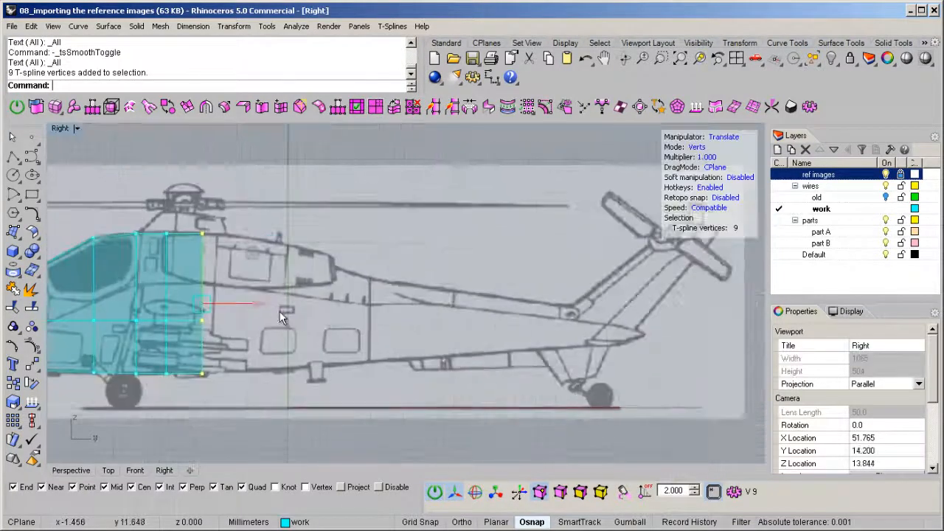
pyautogui.press('d')
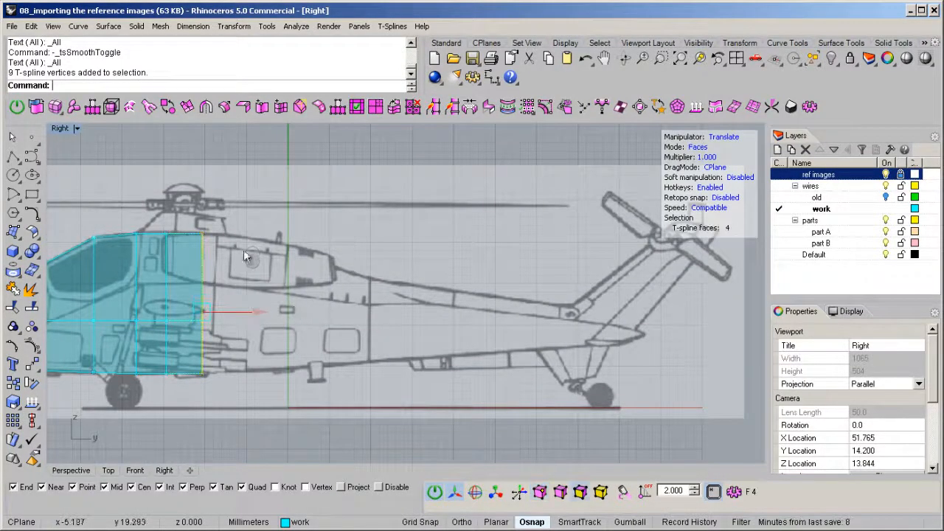
pyautogui.middleClick(393, 284)
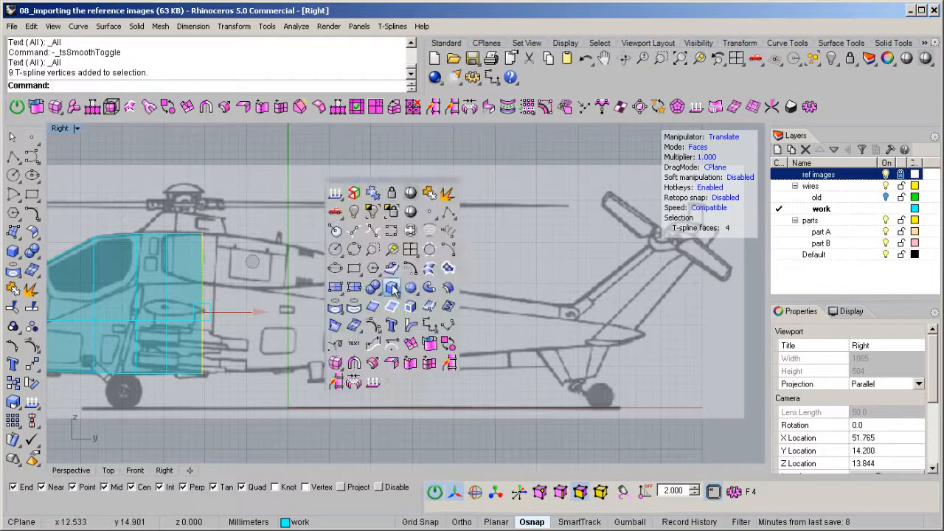
pyautogui.click(410, 344)
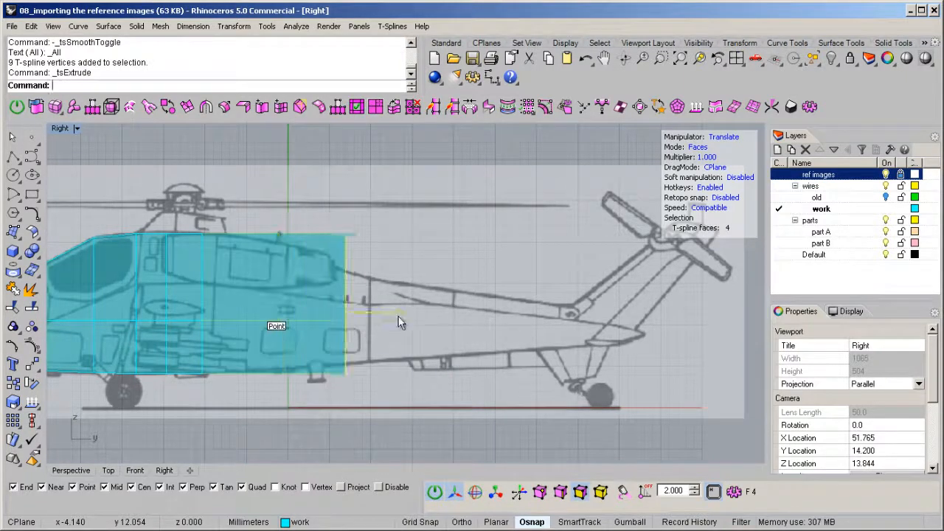
pyautogui.moveTo(327, 326); pyautogui.dragTo(340, 344)
# Step: Extrude the four rear faces backward in further sections along the tail boom to the end of the tail
pyautogui.rightClick(341, 344)
pyautogui.moveTo(343, 309); pyautogui.dragTo(697, 318)
pyautogui.rightClick(443, 321)
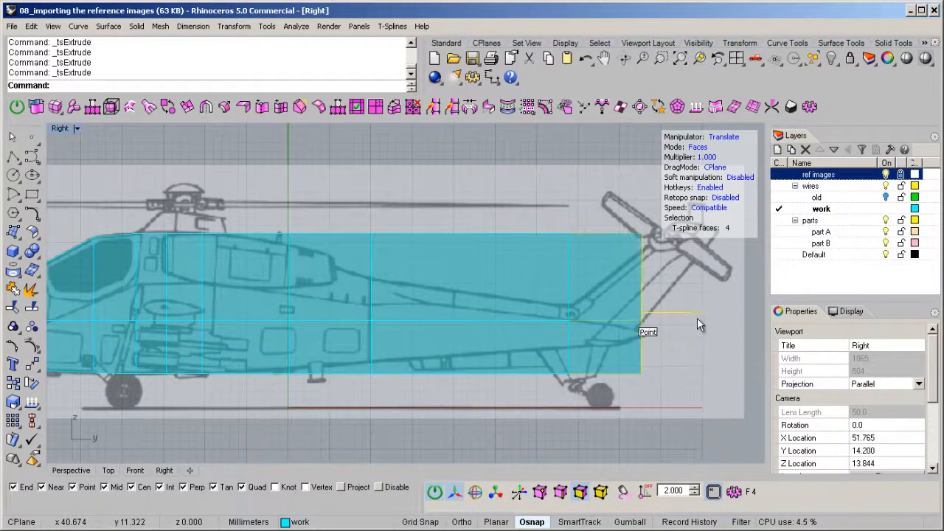
# Step: Move the rearmost four faces slightly farther back to align them with the tip of the tail cone
pyautogui.scroll(8, 647, 340)
pyautogui.scroll(2, 690, 271)
pyautogui.keyDown('alt'); pyautogui.moveTo(691, 271); pyautogui.dragTo(701, 272); pyautogui.keyUp('alt')
pyautogui.scroll(-13, 540, 261)
pyautogui.moveTo(480, 258); pyautogui.dragTo(489, 291, button='right')
pyautogui.scroll(4, 496, 295)
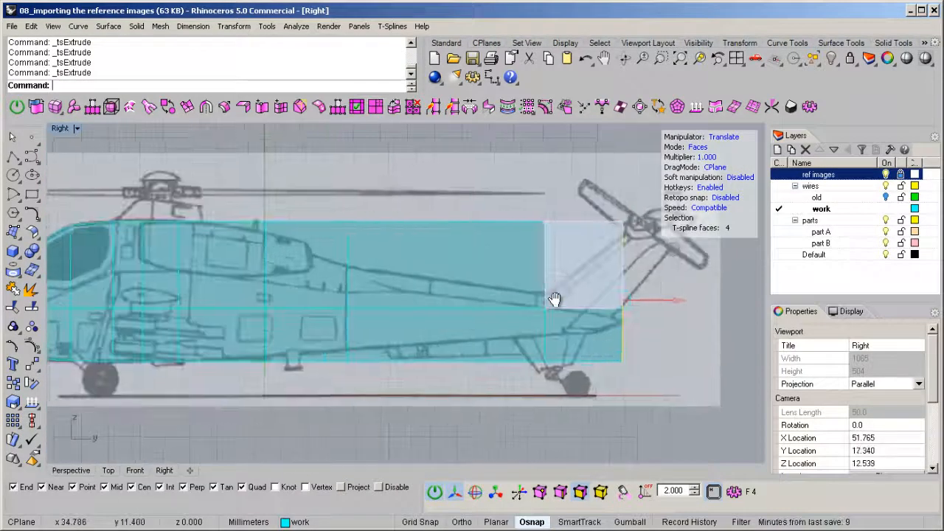
pyautogui.moveTo(550, 303); pyautogui.dragTo(544, 293, button='right')
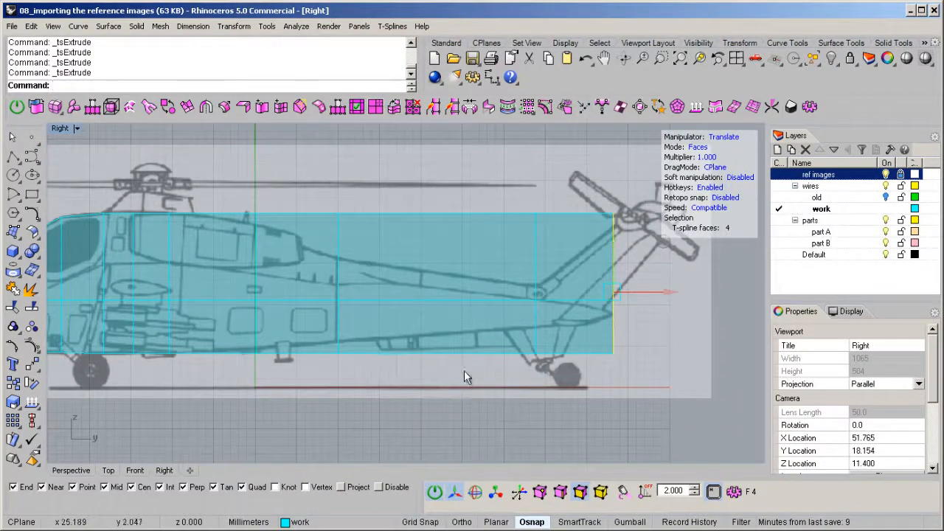
# Step: Lower the middle row of tail boom vertices in the side view to line up with the tip of the tail cone
pyautogui.press('a')
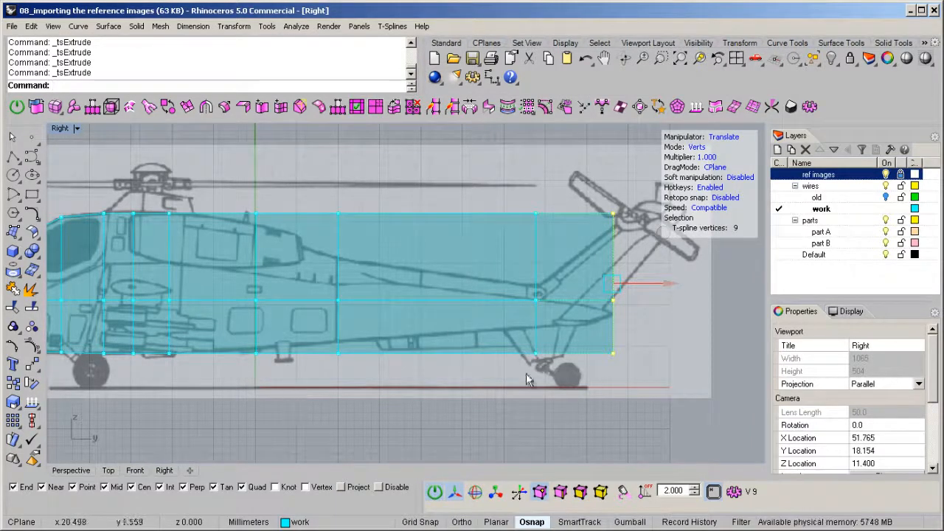
pyautogui.moveTo(298, 261); pyautogui.dragTo(642, 315)
pyautogui.moveTo(523, 287); pyautogui.dragTo(450, 329, button='right')
pyautogui.scroll(4, 487, 321)
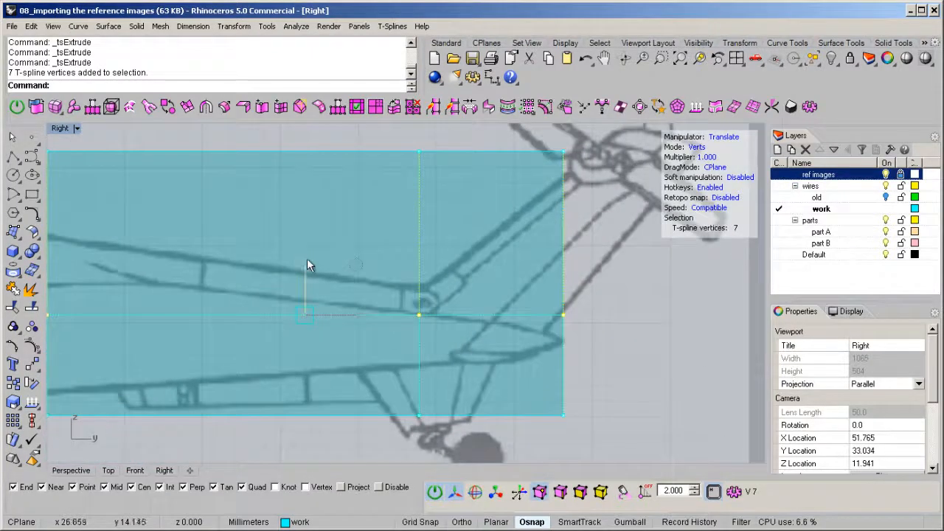
pyautogui.moveTo(310, 263); pyautogui.dragTo(312, 279)
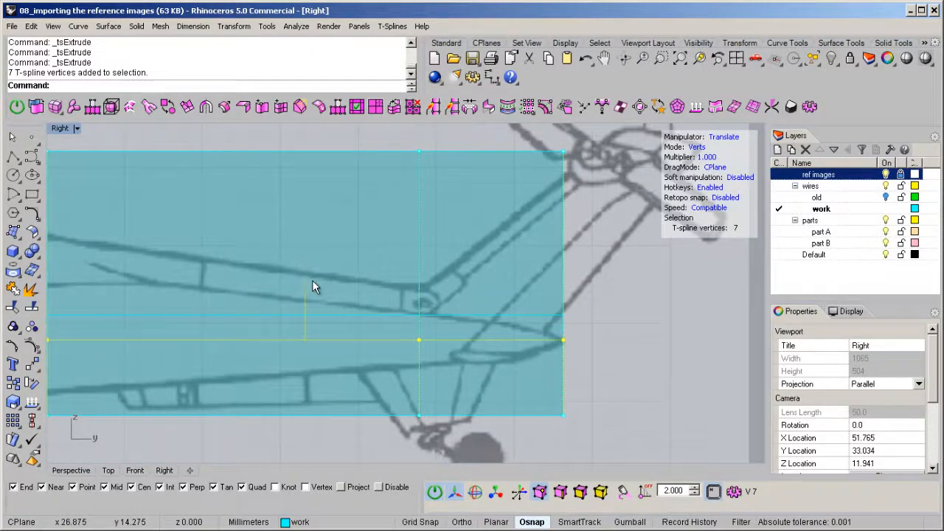
pyautogui.scroll(5, 565, 341)
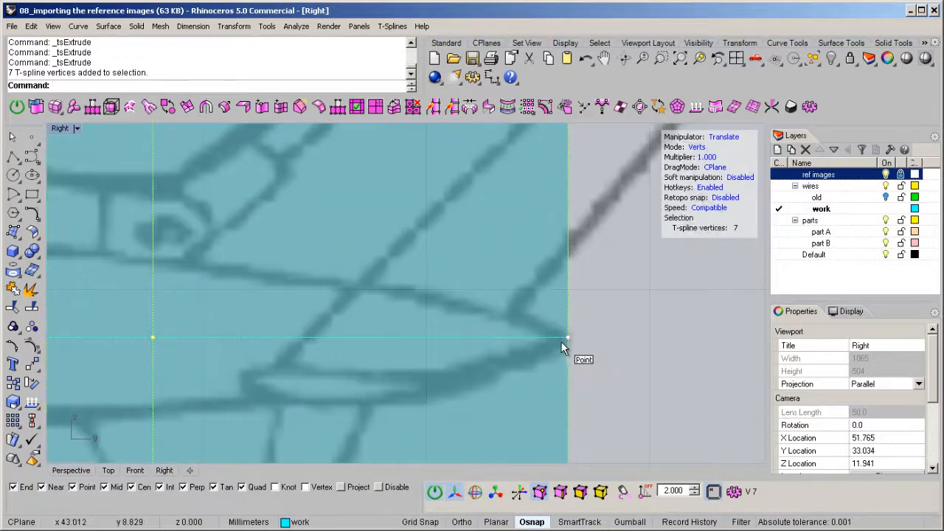
pyautogui.scroll(-6, 570, 340)
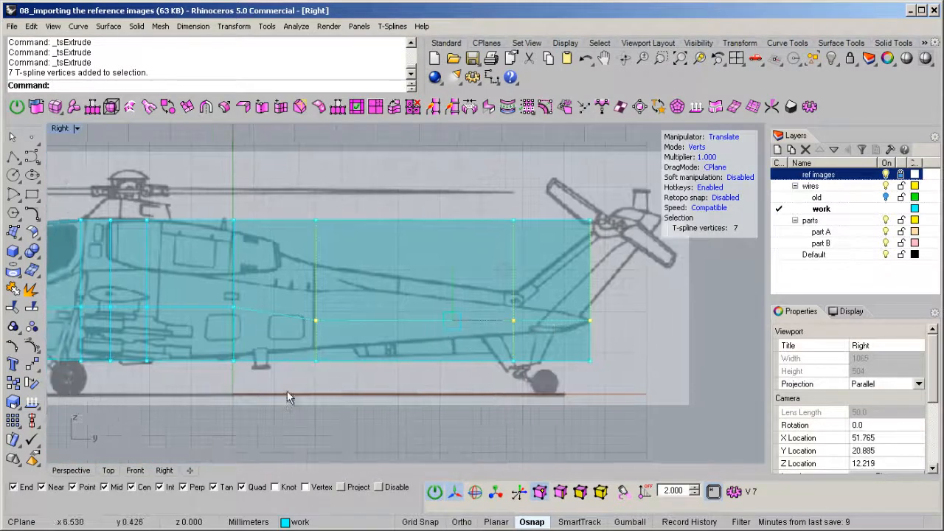
# Step: Raise the bottom tail boom vertices and the bottom vertices just ahead of them to the fuselage underside in the side reference
pyautogui.click(287, 391)
pyautogui.moveTo(313, 392); pyautogui.dragTo(640, 343)
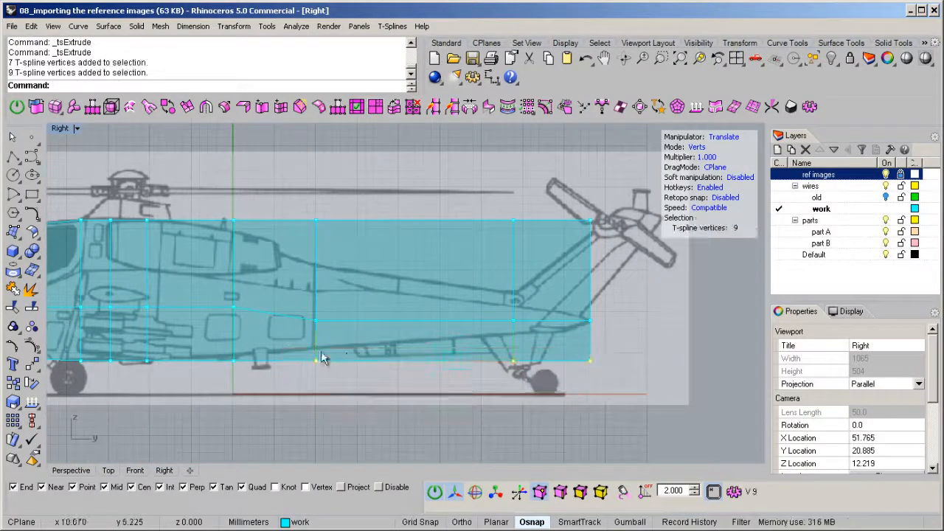
pyautogui.scroll(3, 322, 358)
pyautogui.moveTo(570, 324); pyautogui.dragTo(569, 303)
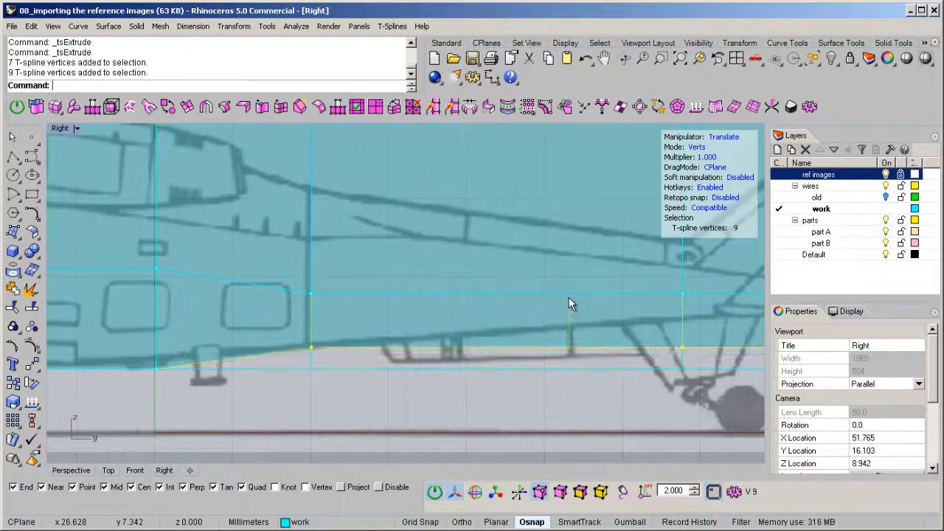
pyautogui.moveTo(102, 397); pyautogui.dragTo(187, 349)
pyautogui.moveTo(151, 315); pyautogui.dragTo(156, 302)
# Step: Raise the bottom vertices of the last two tail sections to the boom underside, and lift the rearmost three farther toward the tail tip
pyautogui.moveTo(537, 342); pyautogui.dragTo(303, 360, button='right')
pyautogui.moveTo(376, 399); pyautogui.dragTo(654, 349)
pyautogui.moveTo(520, 332); pyautogui.dragTo(519, 301)
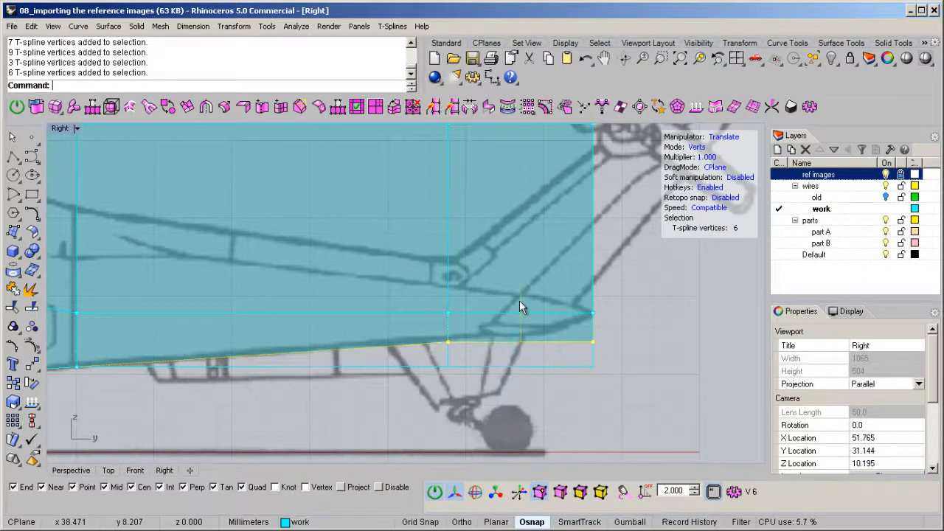
pyautogui.scroll(3, 632, 326)
pyautogui.press('Escape')
pyautogui.moveTo(562, 352); pyautogui.dragTo(596, 340)
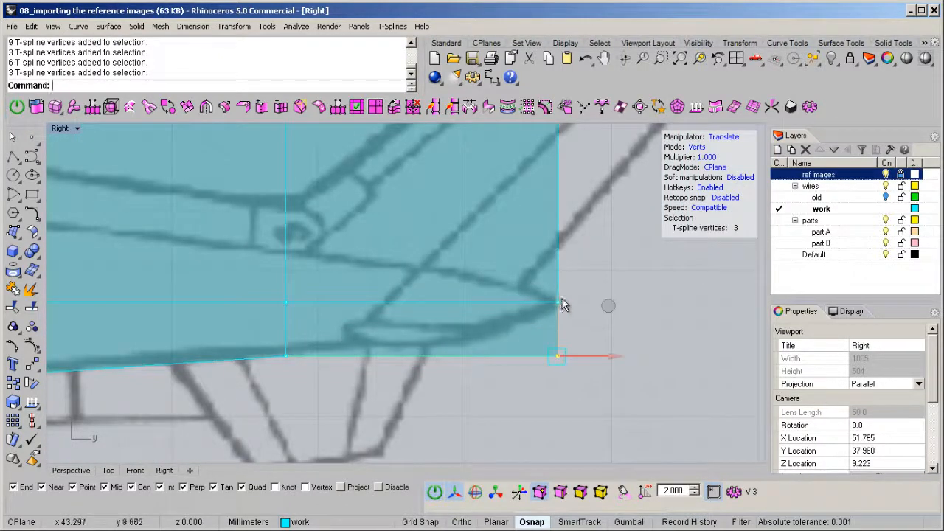
pyautogui.moveTo(558, 294); pyautogui.dragTo(561, 273)
pyautogui.scroll(-8, 538, 312)
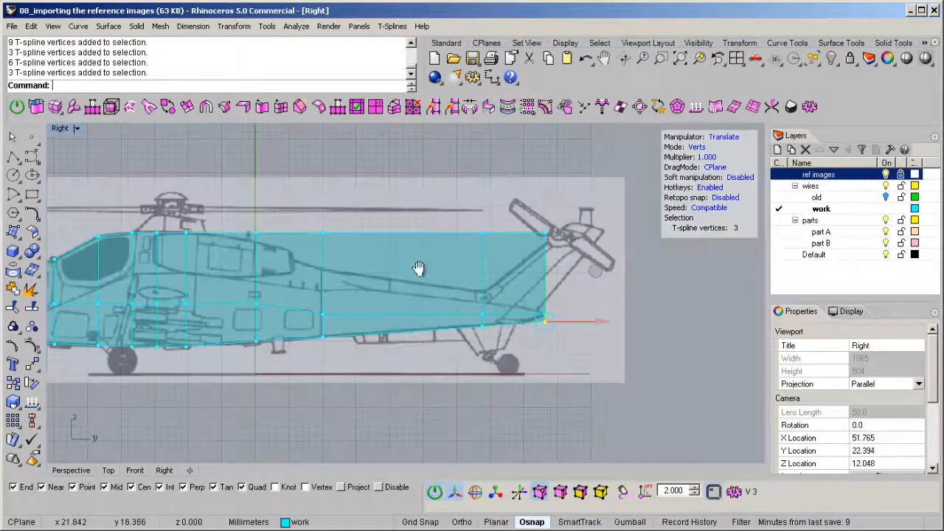
# Step: Raise the middle vertices at the front of the tail boom slightly, and lower the top vertices there and one section ahead to the reference outline
pyautogui.moveTo(341, 304); pyautogui.dragTo(373, 338)
pyautogui.moveTo(356, 280); pyautogui.dragTo(351, 268)
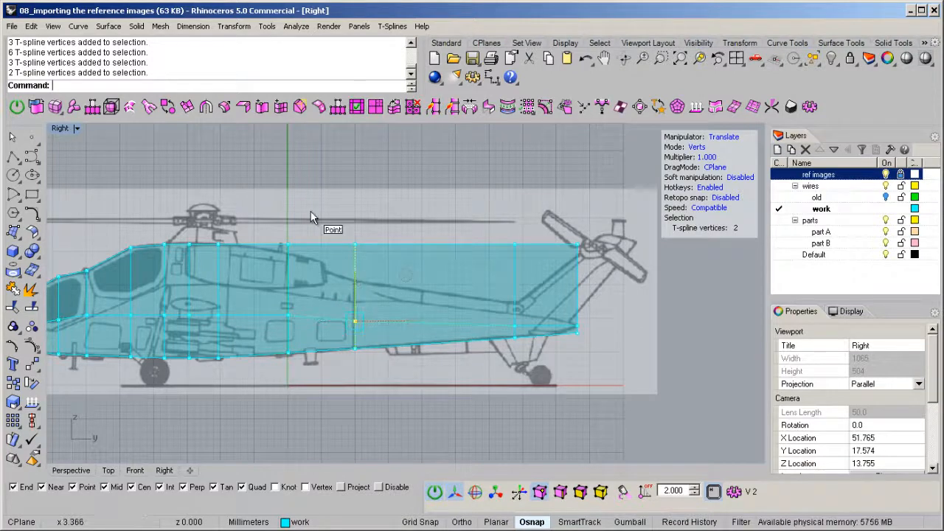
pyautogui.moveTo(329, 216); pyautogui.dragTo(375, 261)
pyautogui.moveTo(354, 188); pyautogui.dragTo(366, 221)
pyautogui.moveTo(271, 204); pyautogui.dragTo(297, 275)
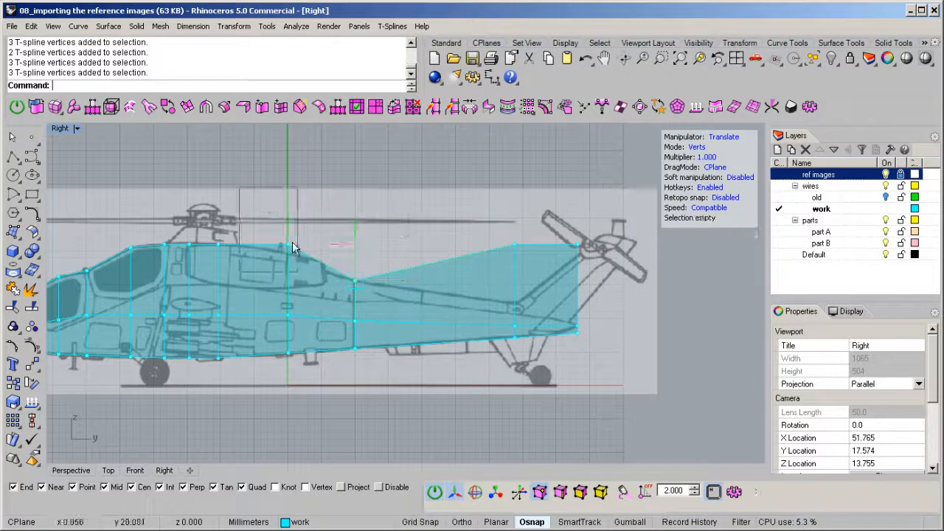
pyautogui.moveTo(288, 188); pyautogui.dragTo(296, 203)
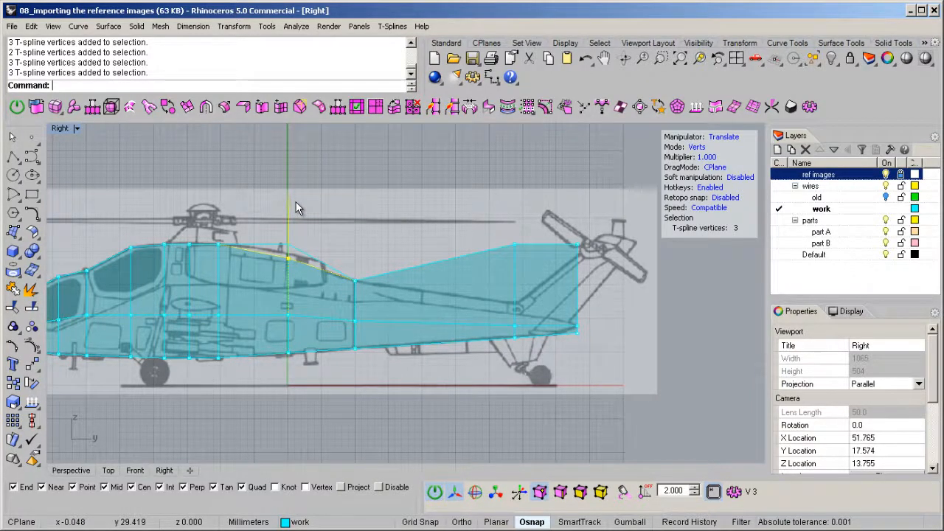
# Step: Lower the top vertices of the last two tail sections to the boom's upper outline and bring the rearmost three down to the tail tip
pyautogui.scroll(5, 466, 303)
pyautogui.moveTo(367, 196); pyautogui.dragTo(602, 283)
pyautogui.moveTo(468, 172); pyautogui.dragTo(546, 361)
pyautogui.scroll(3, 558, 337)
pyautogui.moveTo(474, 238); pyautogui.dragTo(498, 287)
pyautogui.scroll(-5, 497, 282)
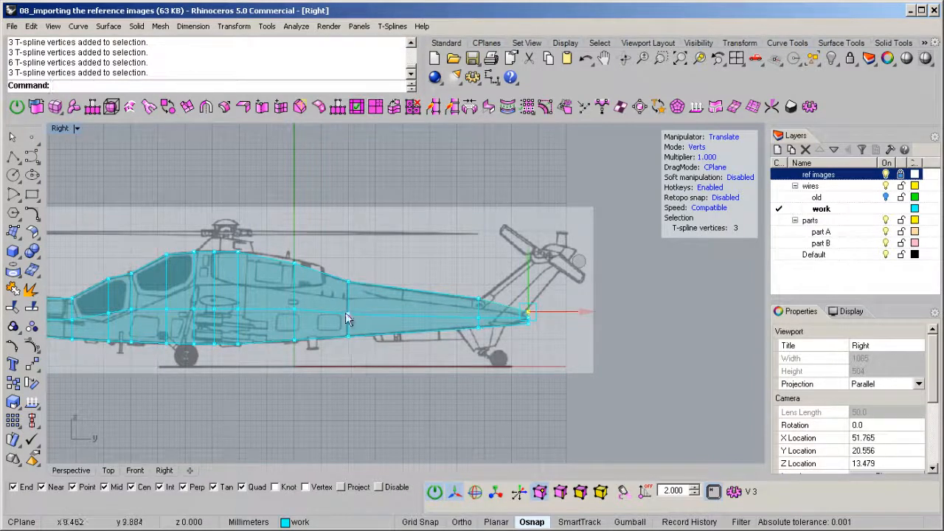
# Step: Switch the fuselage to smooth display and adjust the three top vertices at the front of the tail boom to fit the reference outline
pyautogui.press('Tab')
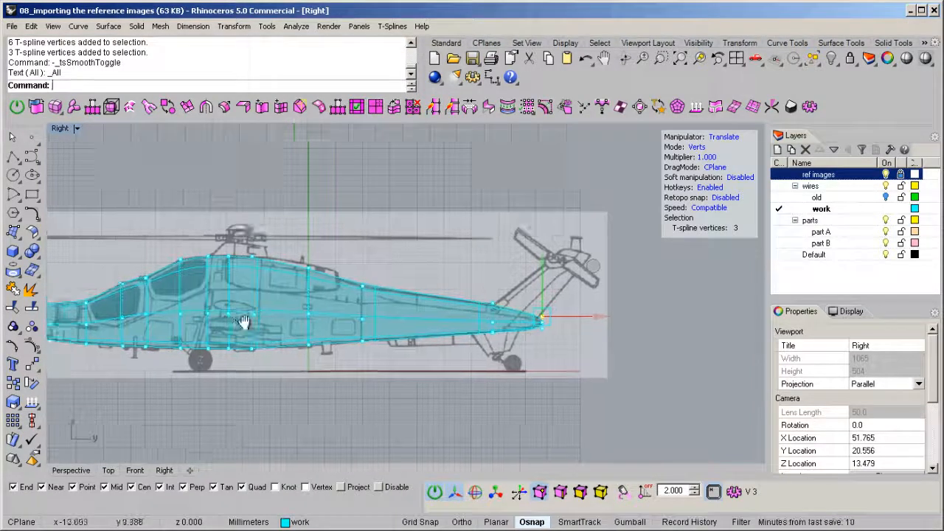
pyautogui.scroll(6, 228, 316)
pyautogui.moveTo(415, 199); pyautogui.dragTo(514, 325)
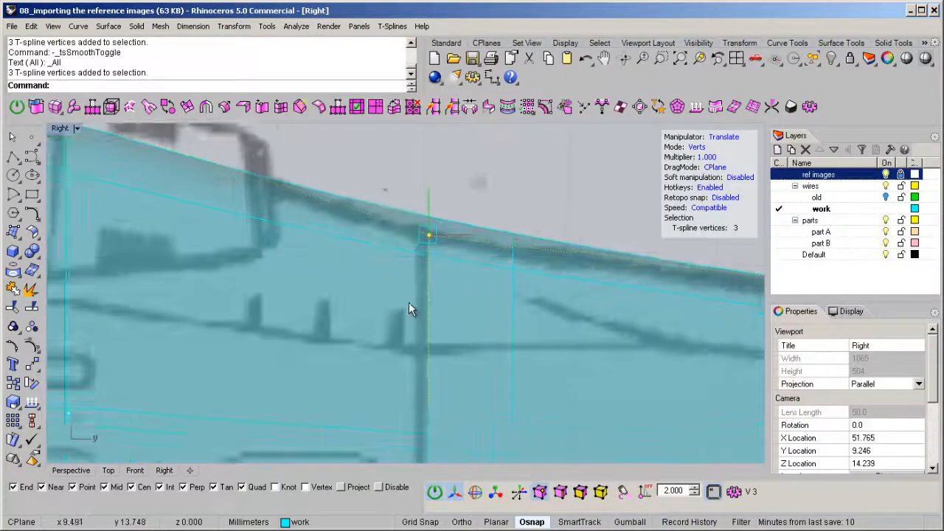
pyautogui.scroll(2, 409, 303)
pyautogui.moveTo(414, 301); pyautogui.dragTo(374, 316, button='right')
pyautogui.moveTo(386, 191); pyautogui.dragTo(400, 210)
pyautogui.scroll(-8, 401, 209)
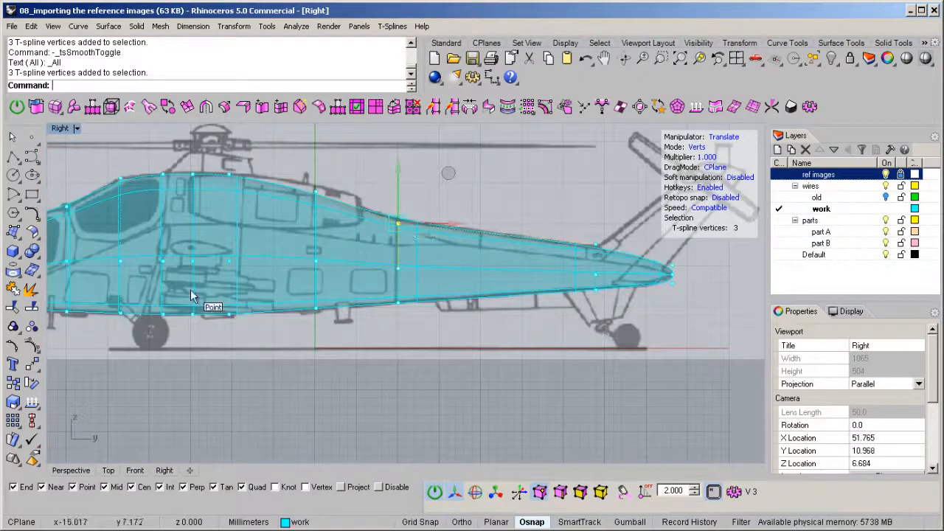
# Step: Compare the smooth fuselage with the side reference from nose to tail, inspect its shape in perspective, and clear the vertex selection
pyautogui.scroll(12, 218, 289)
pyautogui.scroll(-8, 327, 243)
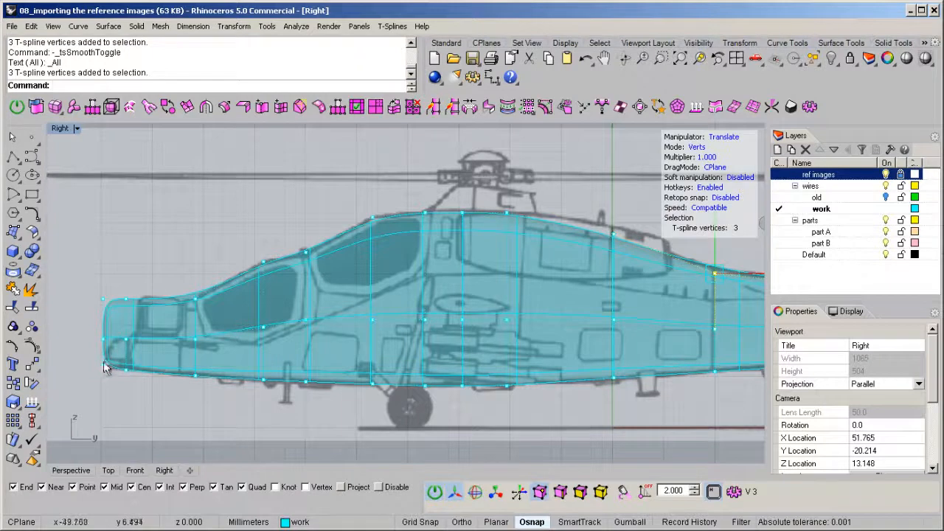
pyautogui.scroll(5, 271, 265)
pyautogui.scroll(-5, 312, 260)
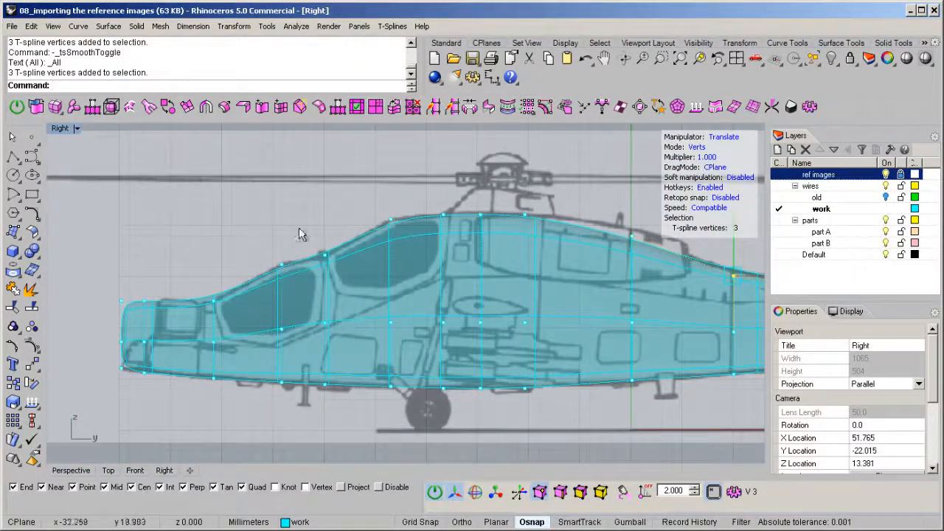
pyautogui.moveTo(562, 287); pyautogui.dragTo(285, 270, button='right')
pyautogui.moveTo(613, 311); pyautogui.dragTo(583, 310, button='right')
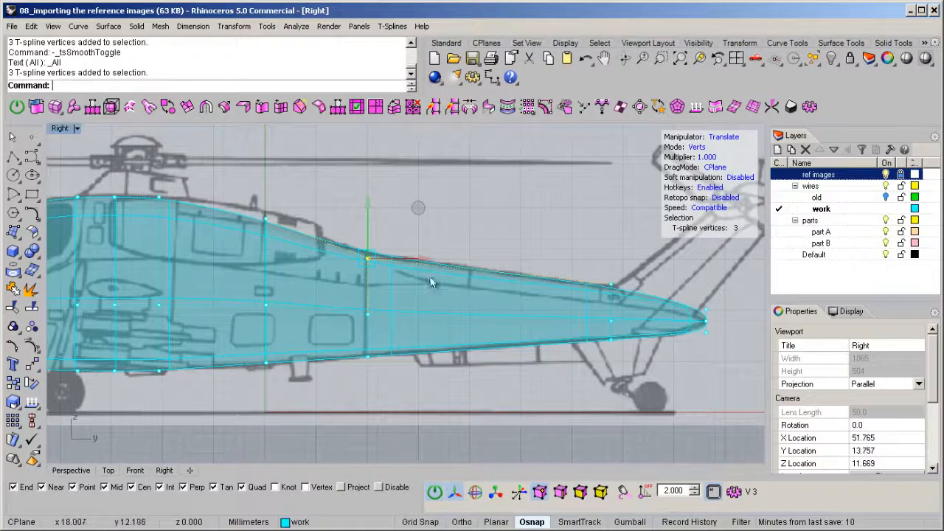
pyautogui.doubleClick(65, 128)
pyautogui.moveTo(542, 193); pyautogui.dragTo(478, 151, button='right')
pyautogui.doubleClick(443, 129)
pyautogui.moveTo(483, 296); pyautogui.dragTo(461, 285, button='right')
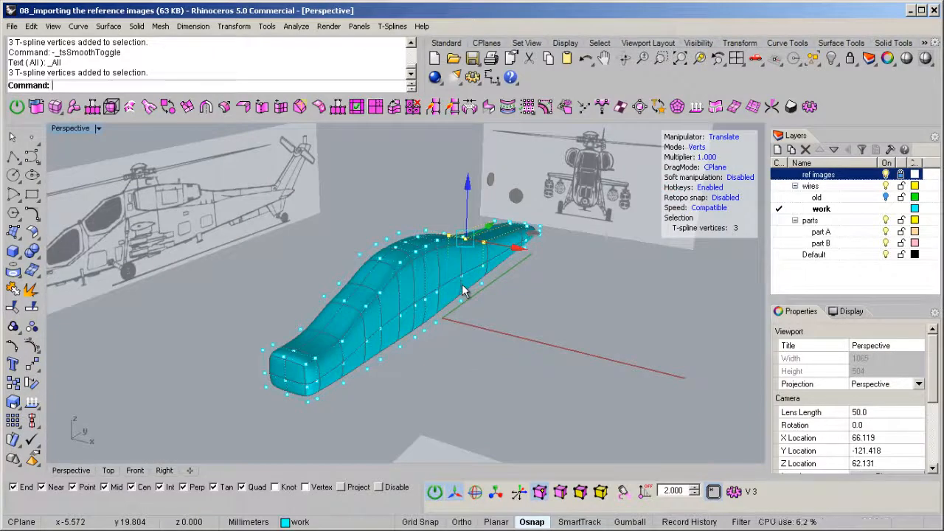
pyautogui.press('Escape')
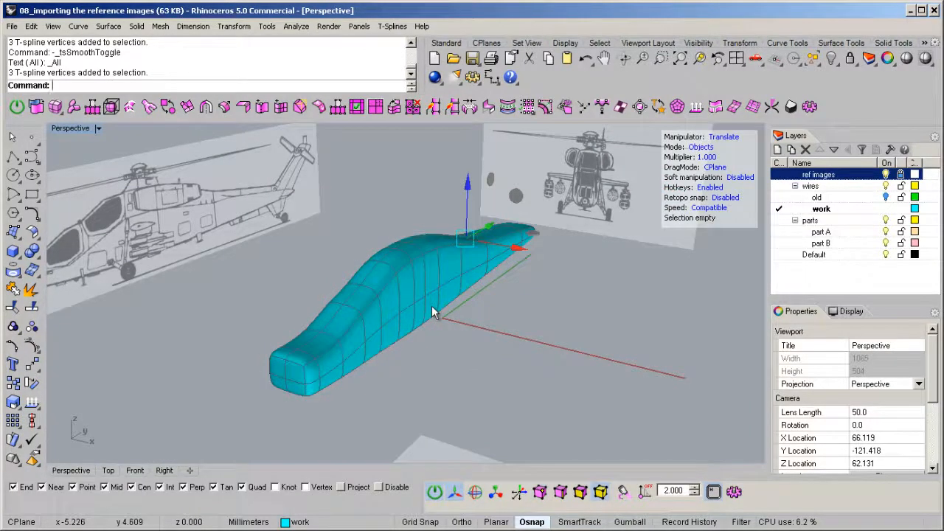
# Step: Return the fuselage to box mode and discover its existing axial symmetry, using a top centerline edge as the axial boundary
pyautogui.press('Tab')
pyautogui.moveTo(431, 305); pyautogui.dragTo(421, 287, button='right')
pyautogui.click(424, 293)
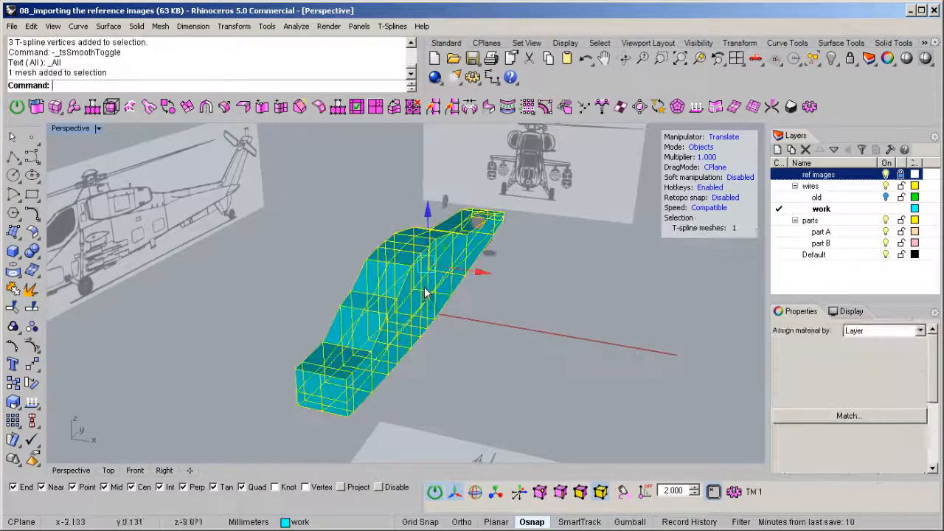
pyautogui.moveTo(404, 348); pyautogui.dragTo(423, 344, button='right')
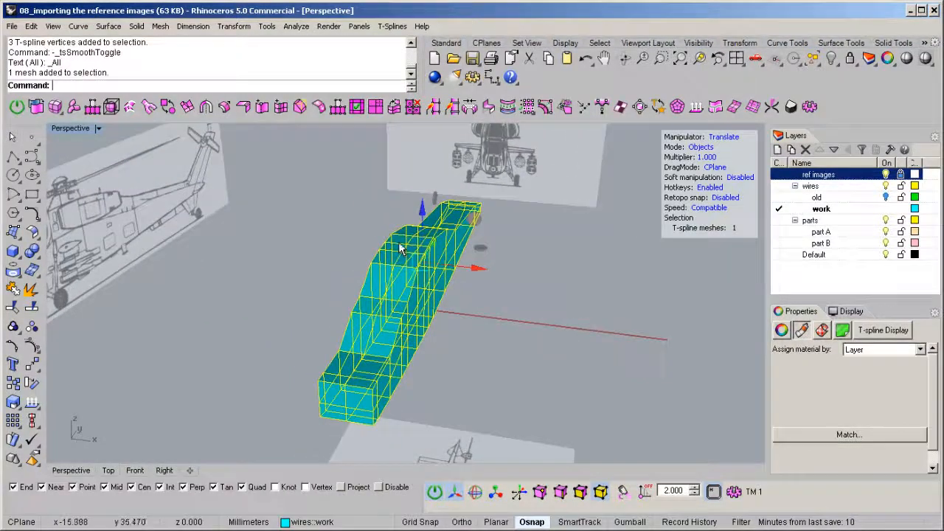
pyautogui.click(206, 108)
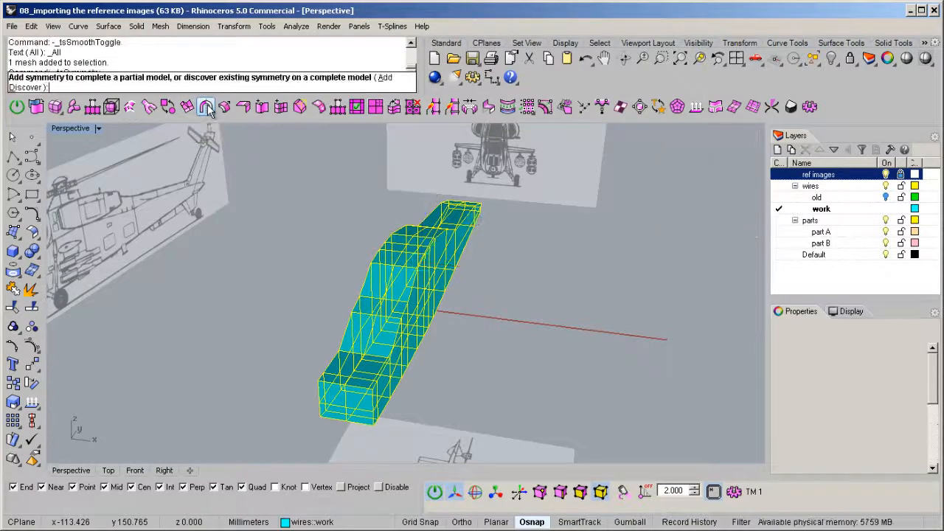
pyautogui.click(26, 87)
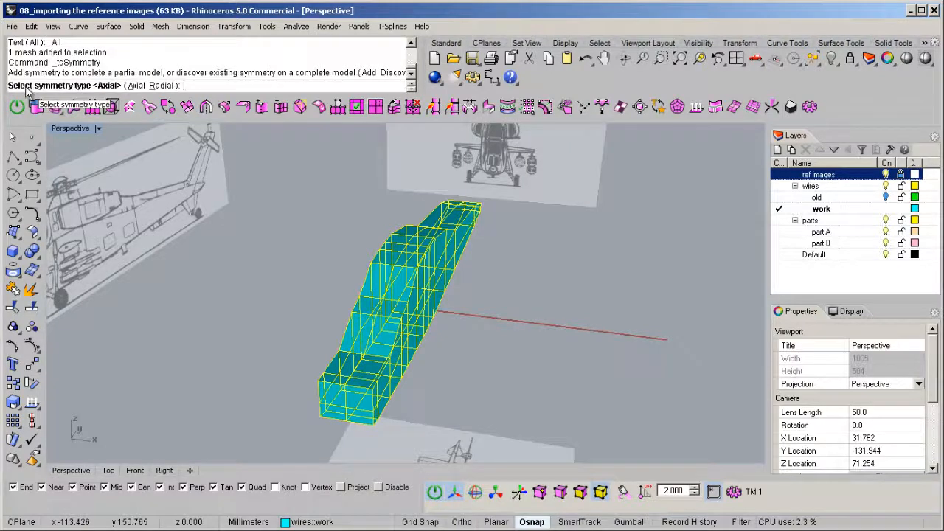
pyautogui.click(137, 85)
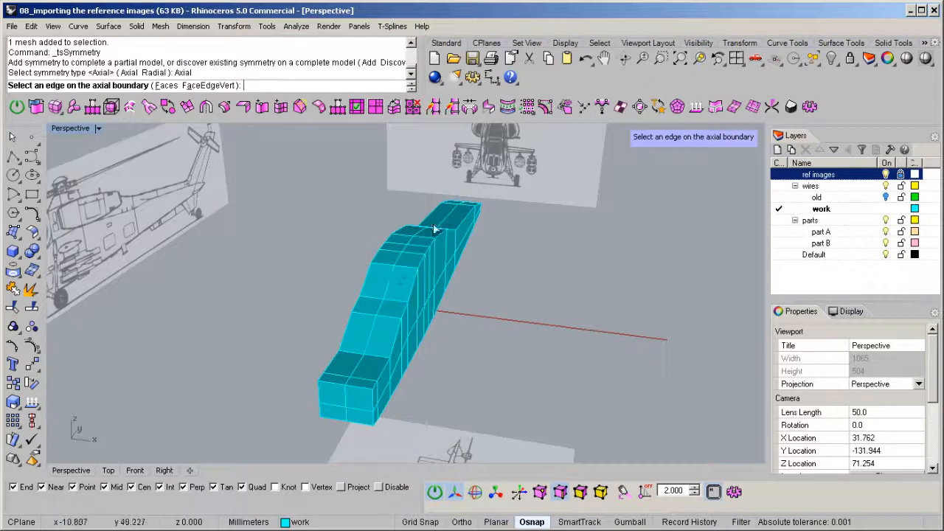
pyautogui.scroll(3, 400, 284)
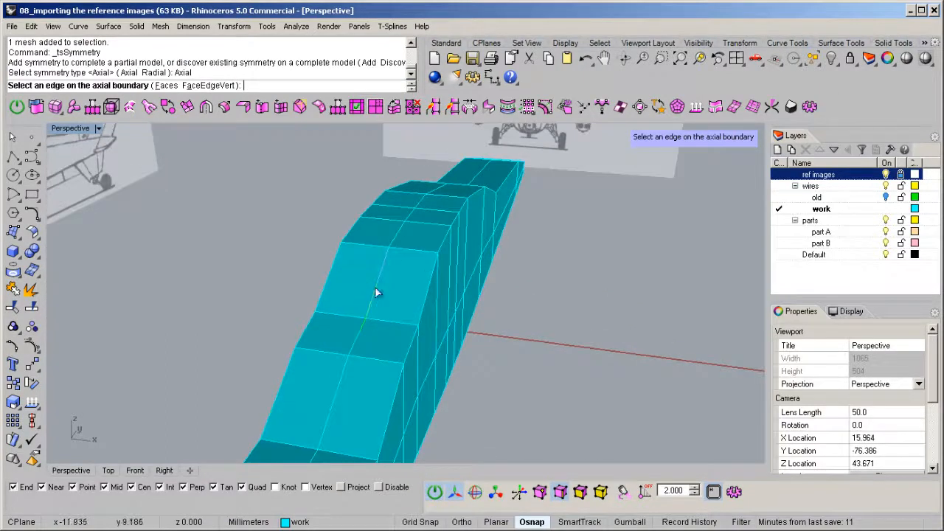
pyautogui.click(374, 293)
pyautogui.moveTo(389, 261); pyautogui.dragTo(359, 336, button='right')
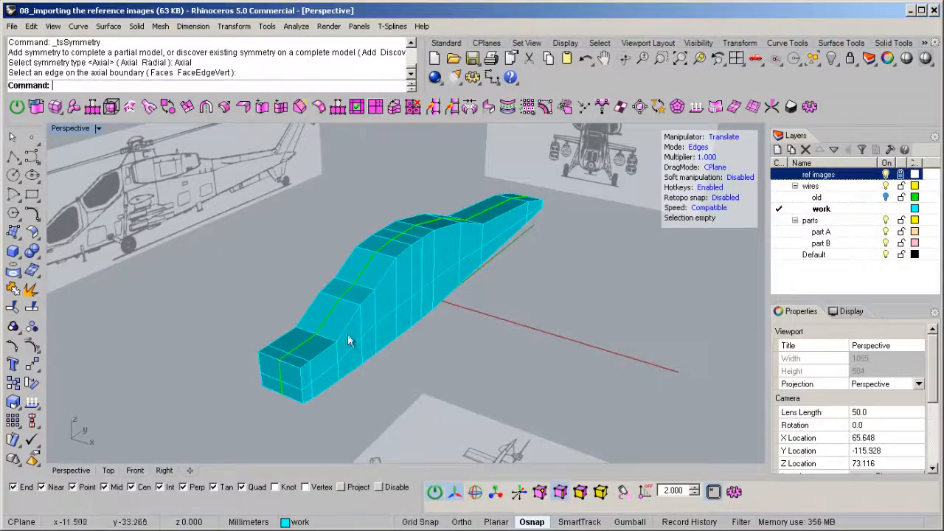
# Step: Examine the symmetry line along the fuselage in the perspective view and the four-view layout
pyautogui.moveTo(311, 329); pyautogui.dragTo(84, 151, button='right')
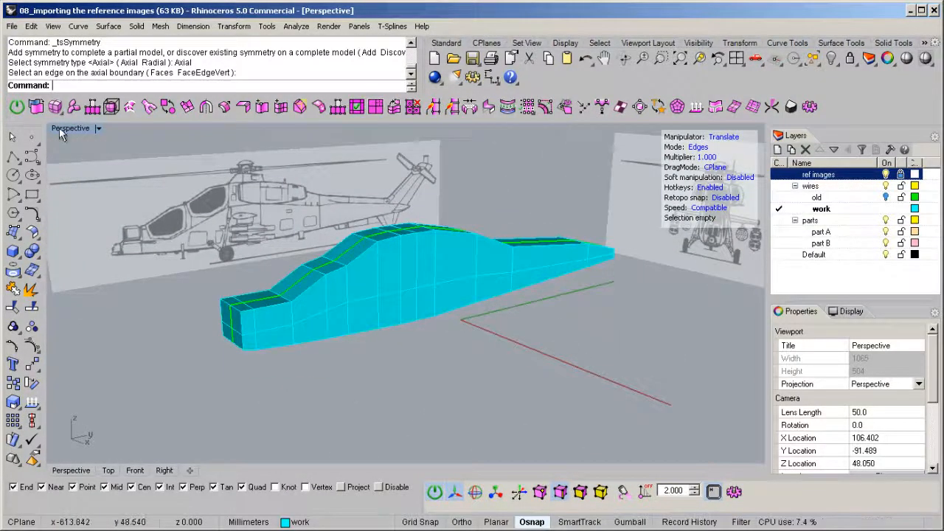
pyautogui.doubleClick(59, 127)
pyautogui.moveTo(525, 344); pyautogui.dragTo(552, 365, button='right')
pyautogui.scroll(-7, 554, 361)
pyautogui.moveTo(516, 226); pyautogui.dragTo(576, 218, button='right')
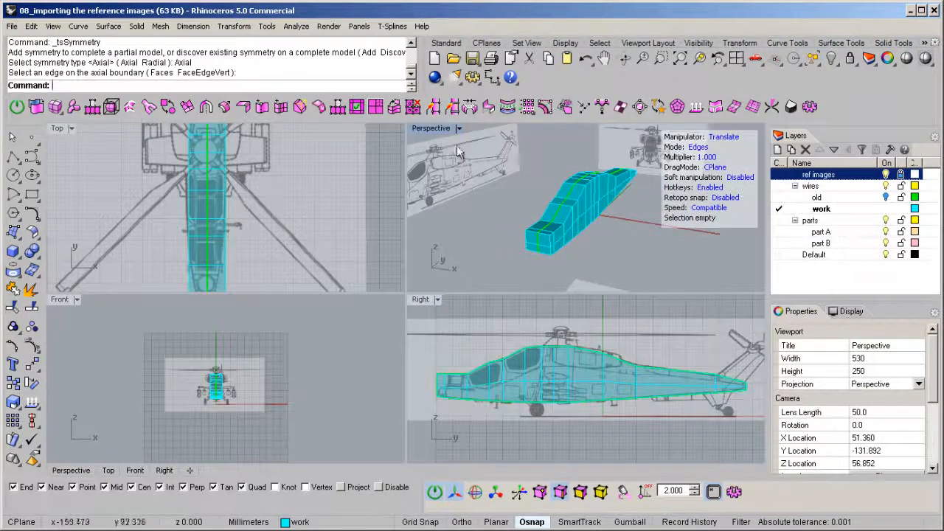
pyautogui.doubleClick(437, 127)
pyautogui.moveTo(464, 253); pyautogui.dragTo(406, 328, button='right')
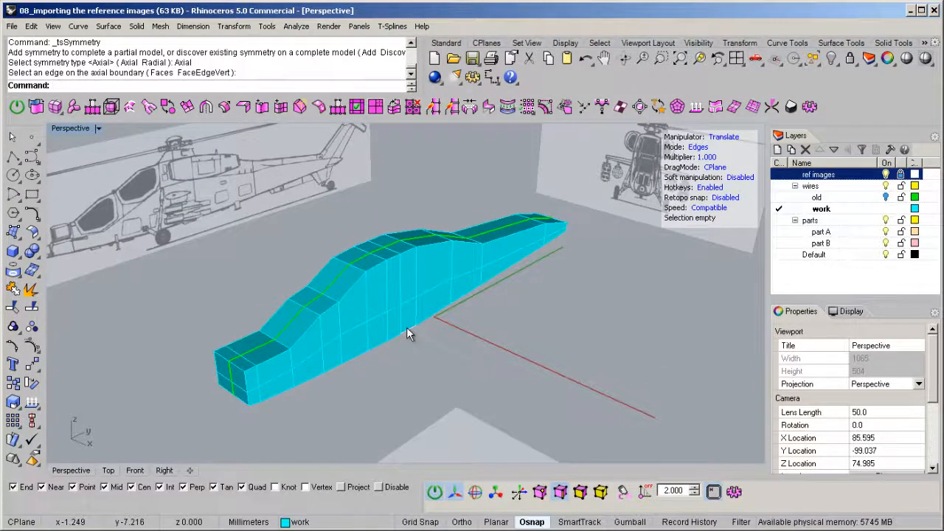
pyautogui.moveTo(412, 329)
pyautogui.mouseDown(button='right')
pyautogui.moveTo(420, 289)
pyautogui.moveTo(447, 331)
pyautogui.moveTo(425, 340)
pyautogui.mouseUp(button='right')
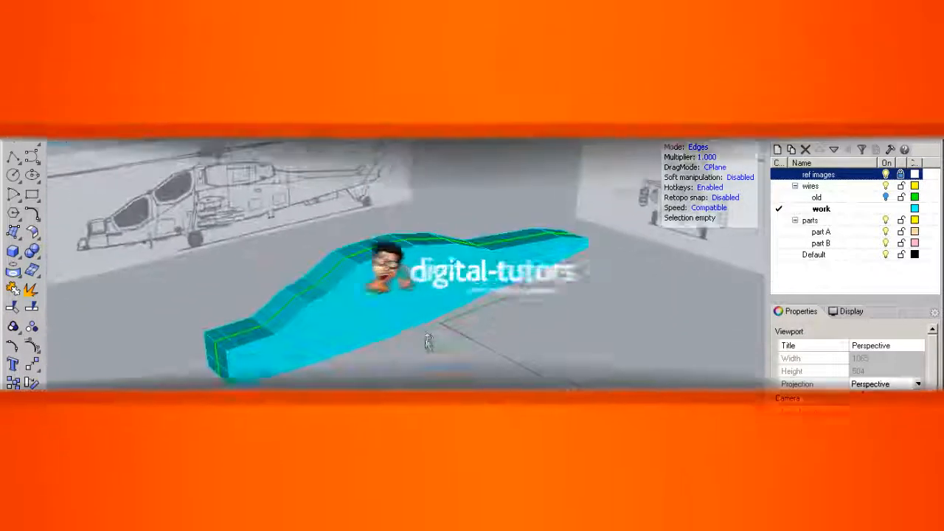